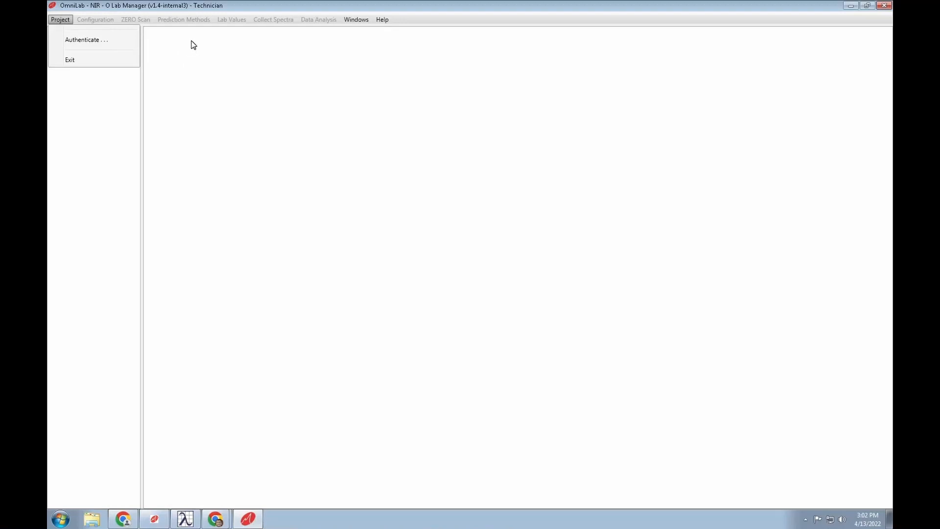
- Authenticate with the Super User password and acknowledge the success message
{"action": "left_click", "coordinate": [96, 41]}
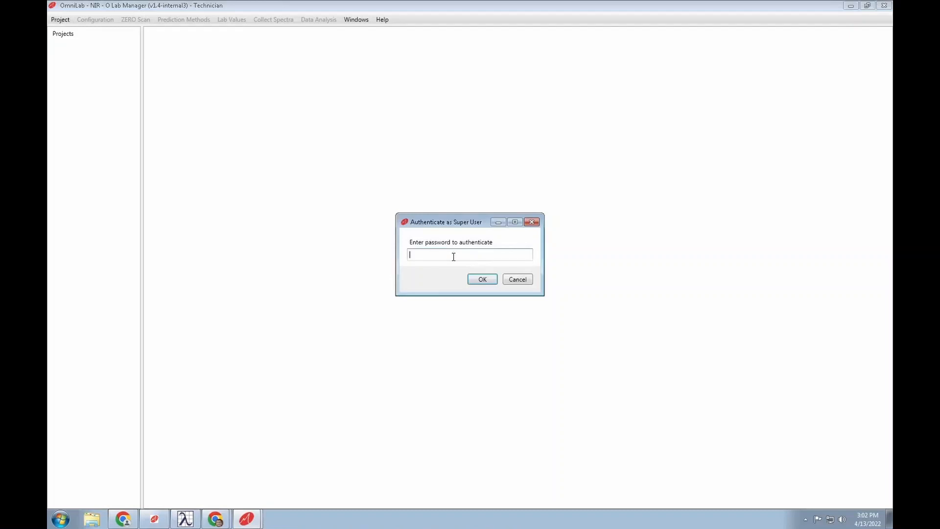
{"action": "type", "text": "******"}
{"action": "key", "text": "Return"}
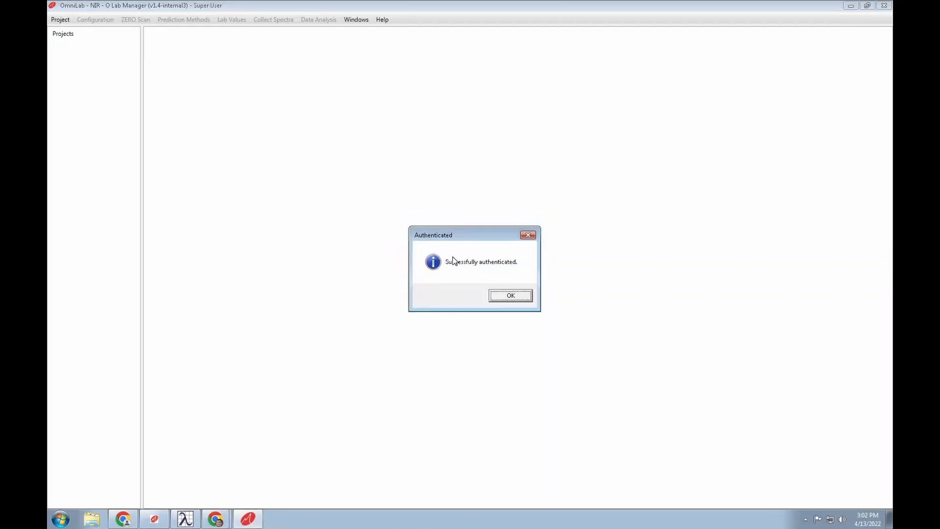
{"action": "left_click", "coordinate": [515, 299]}
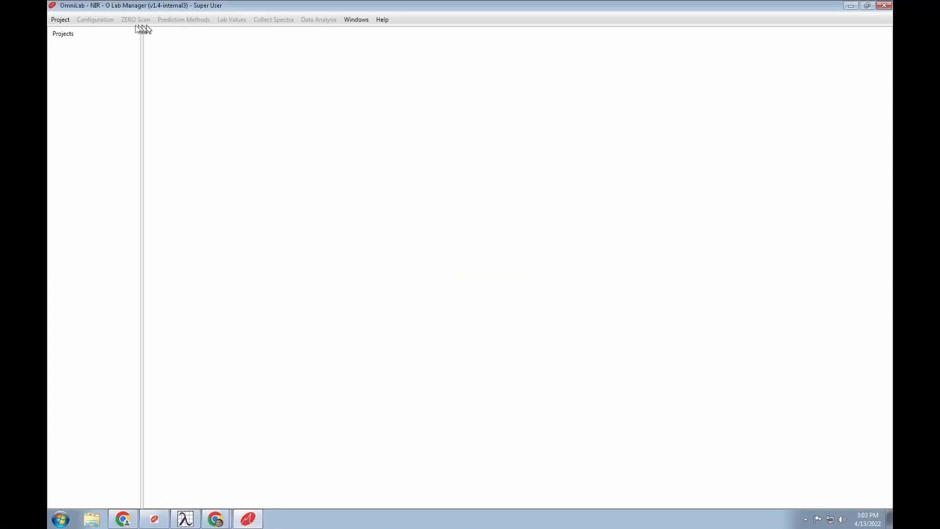
{"action": "left_click", "coordinate": [60, 21]}
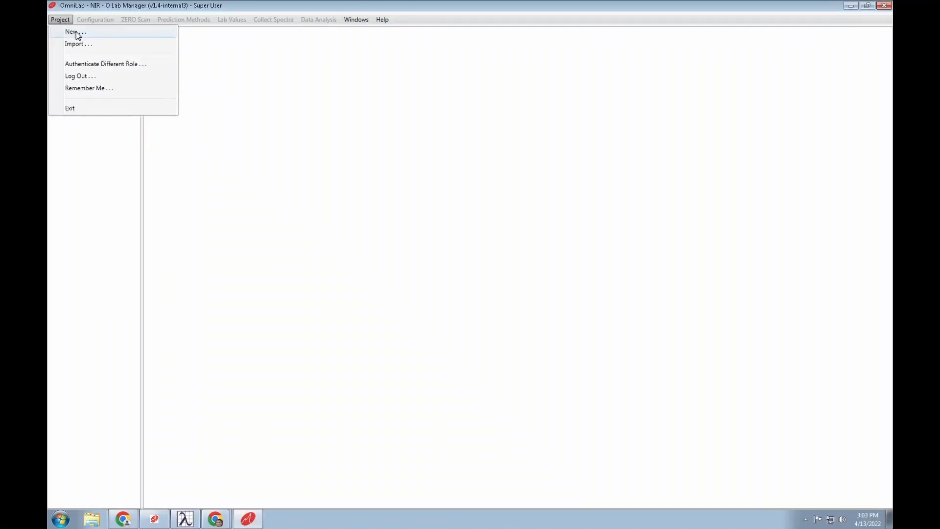
- Create project First-Project in OmniLab\Projects using analyzer address localhost
{"action": "left_click", "coordinate": [76, 33]}
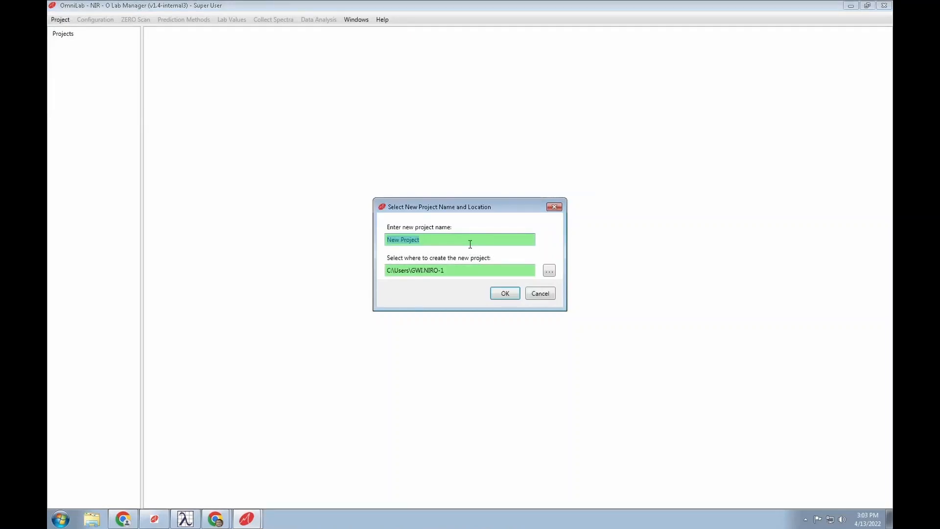
{"action": "type", "text": "First-Project"}
{"action": "left_click", "coordinate": [549, 270]}
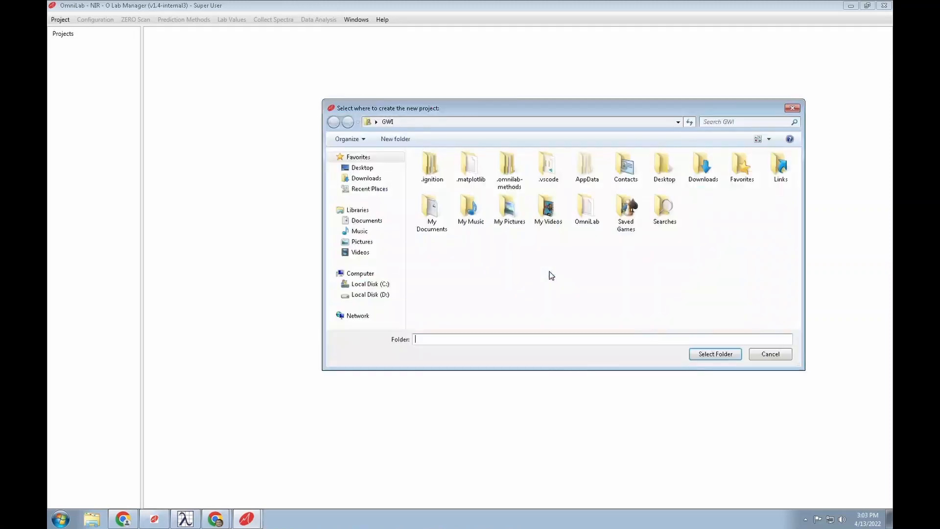
{"action": "double_click", "coordinate": [584, 213]}
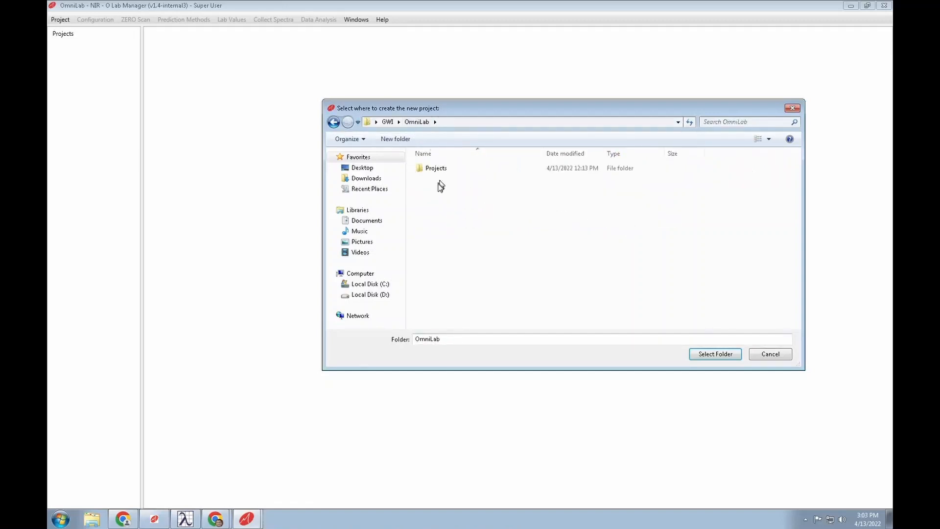
{"action": "left_click", "coordinate": [432, 170]}
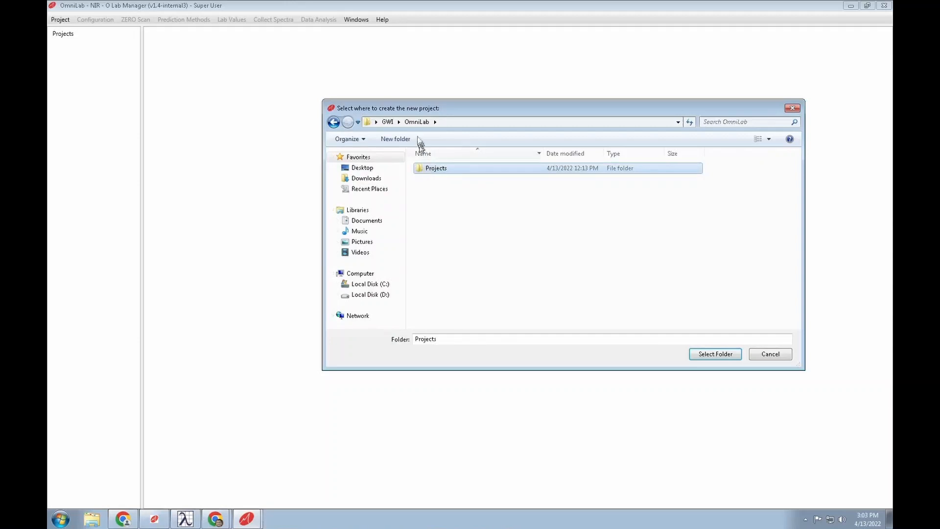
{"action": "left_click", "coordinate": [726, 355]}
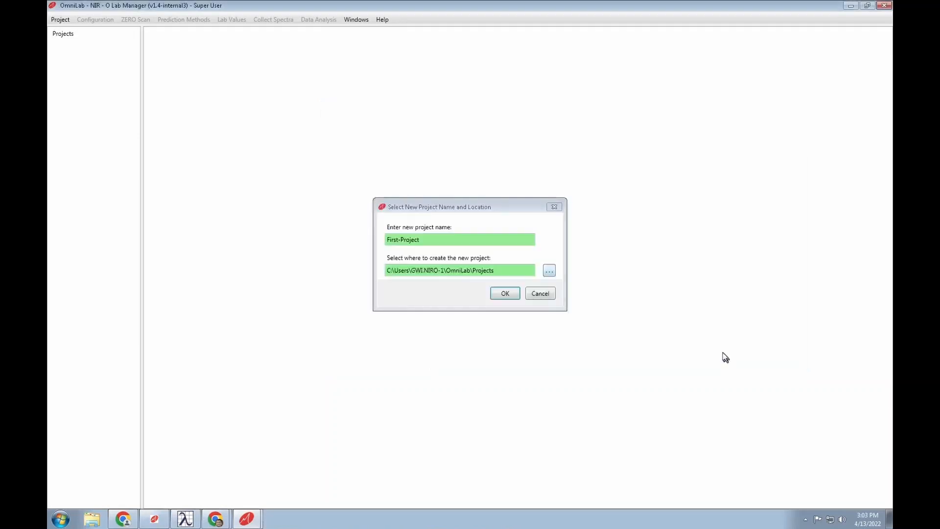
{"action": "left_click", "coordinate": [513, 295]}
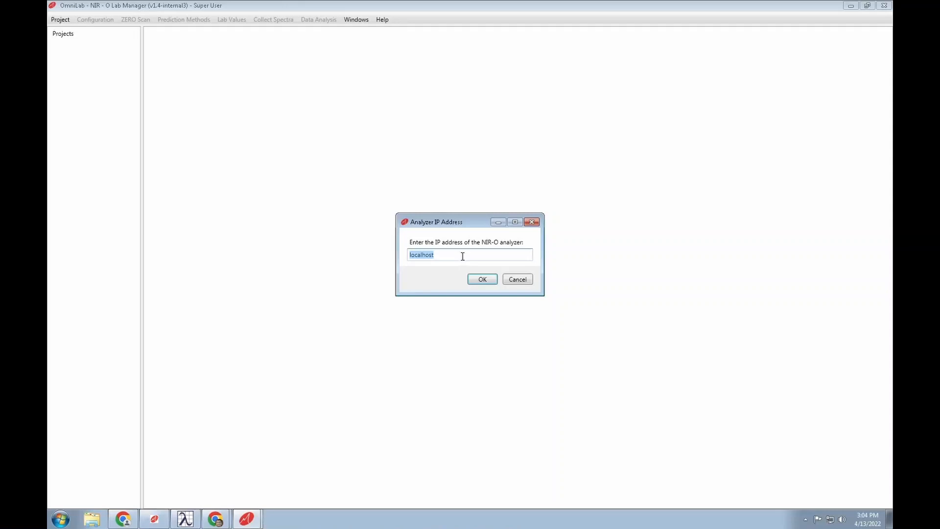
{"action": "left_click", "coordinate": [481, 279]}
{"action": "key", "text": "Return"}
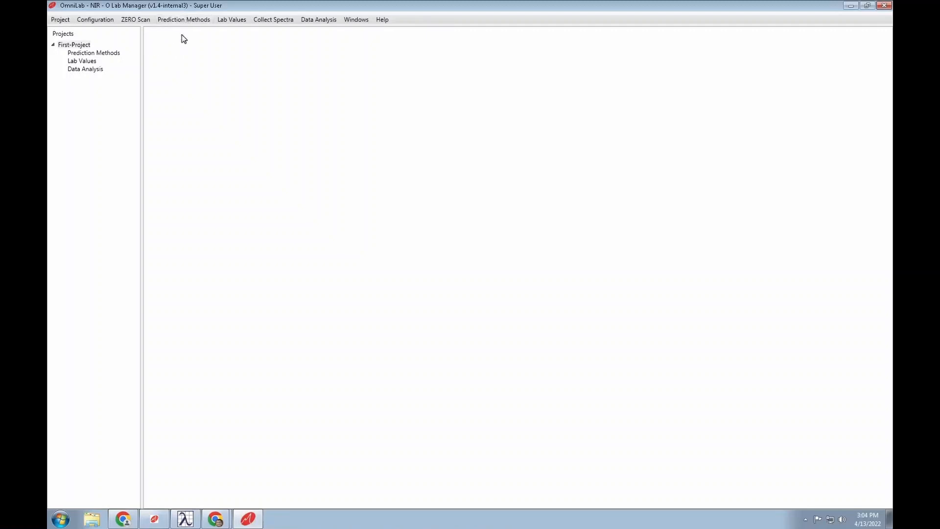
- Keep Push Button collection and Open filter position, then test and save the connection settings
{"action": "left_click", "coordinate": [101, 22]}
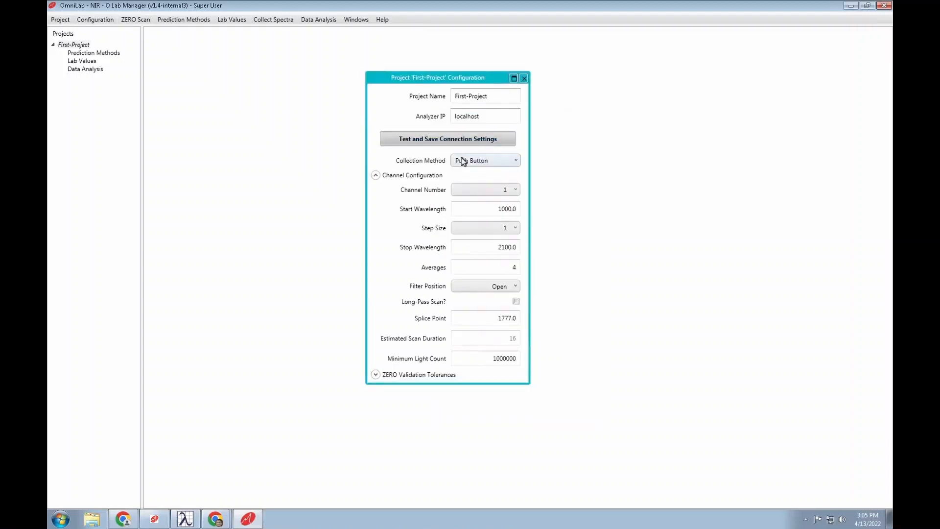
{"action": "left_click", "coordinate": [489, 164]}
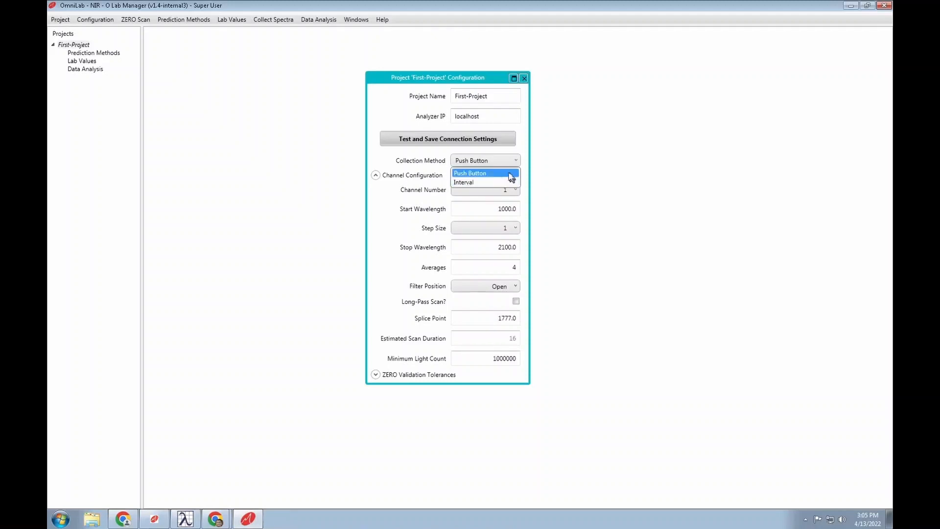
{"action": "left_click", "coordinate": [477, 176]}
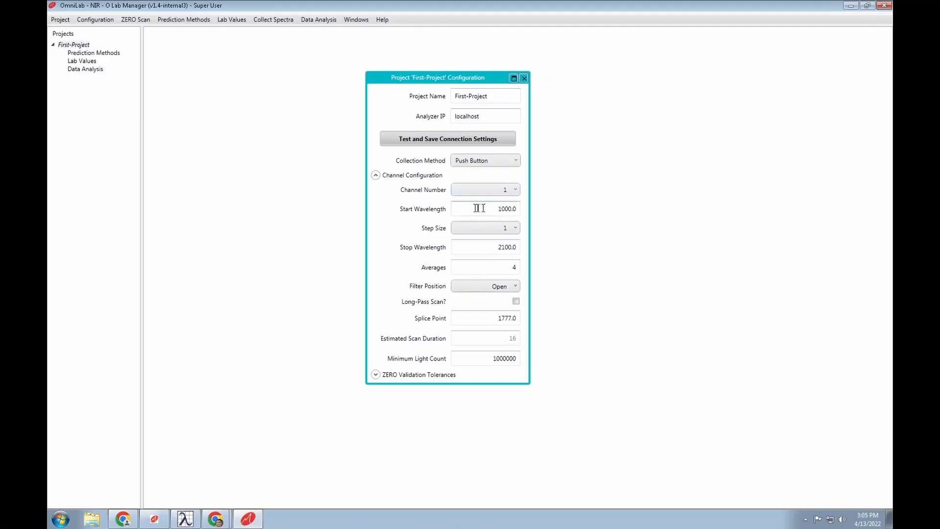
{"action": "left_click", "coordinate": [496, 289]}
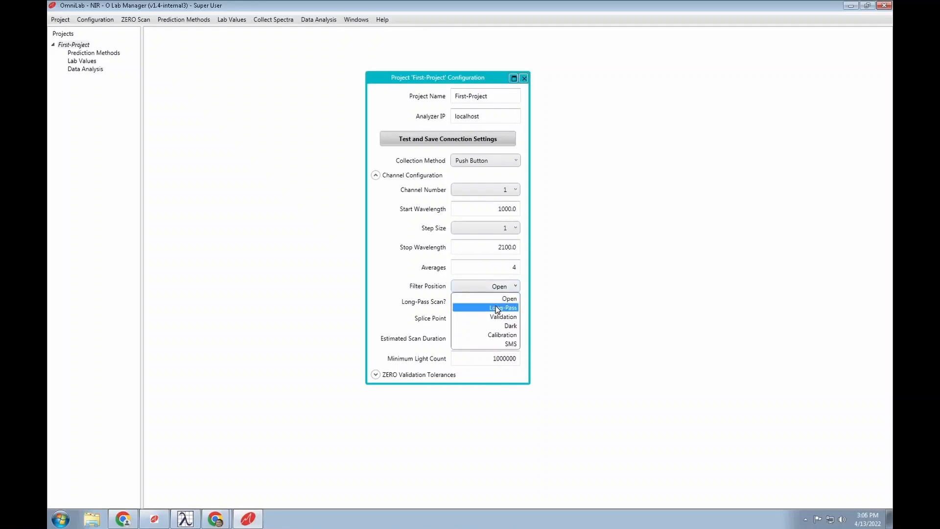
{"action": "left_click", "coordinate": [494, 287]}
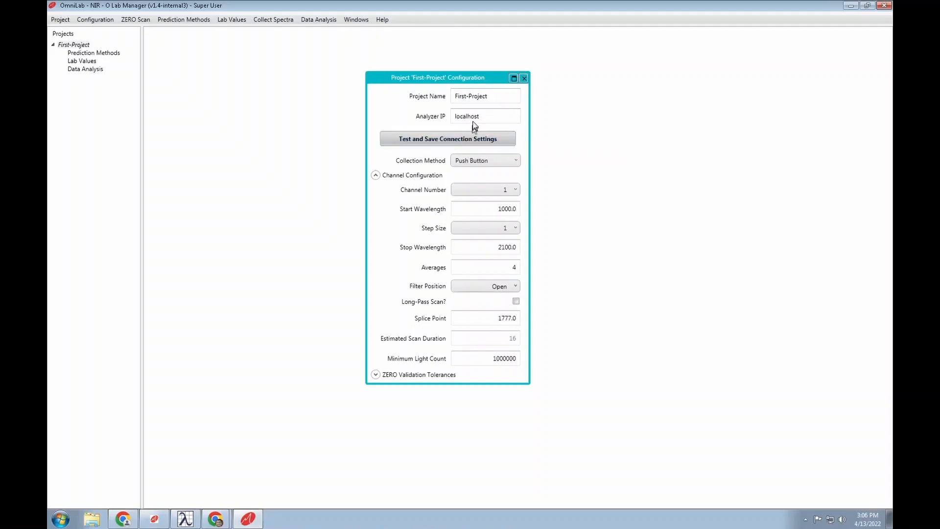
{"action": "left_click", "coordinate": [440, 140]}
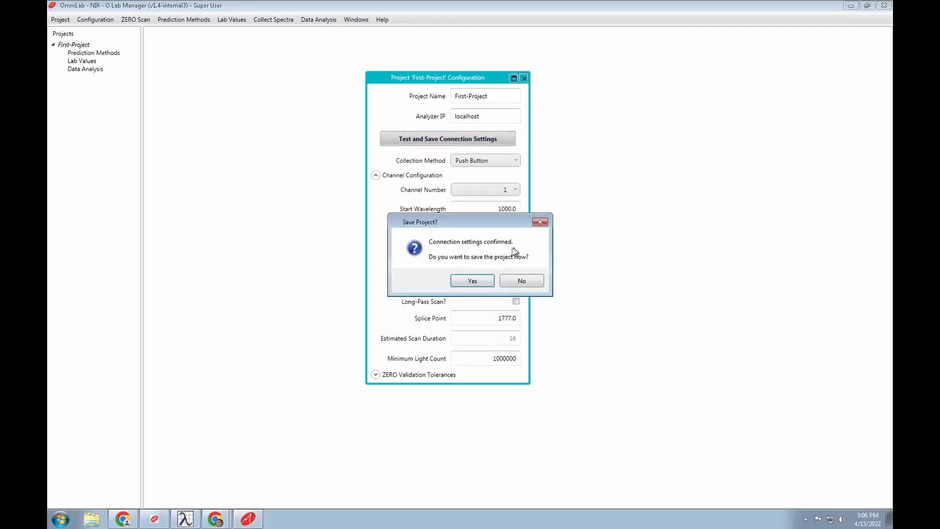
- Accept the save prompt and change Averages from 4 to 3
{"action": "left_click", "coordinate": [470, 281]}
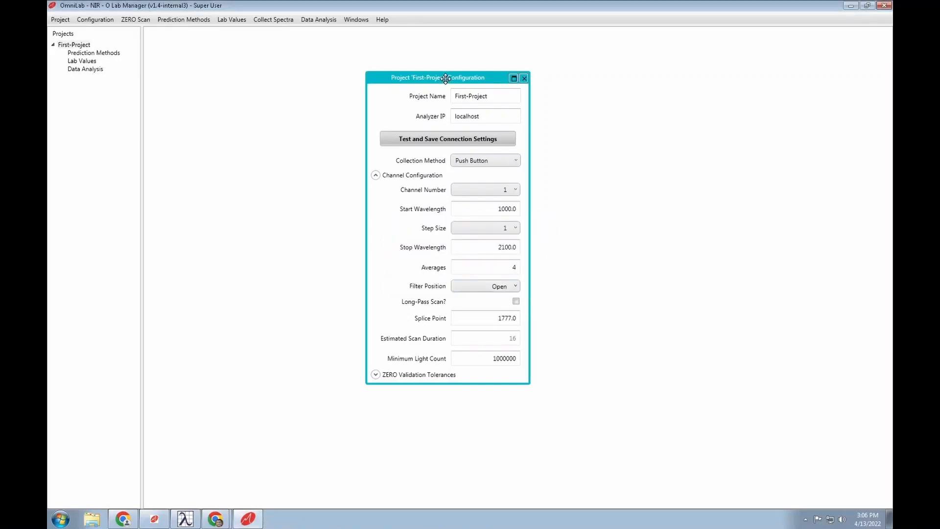
{"action": "double_click", "coordinate": [509, 266]}
{"action": "type", "text": "3"}
{"action": "key", "text": "Tab"}
- Save First-Project with the new Averages value and close the configuration window
{"action": "mouse_move", "coordinate": [76, 46]}
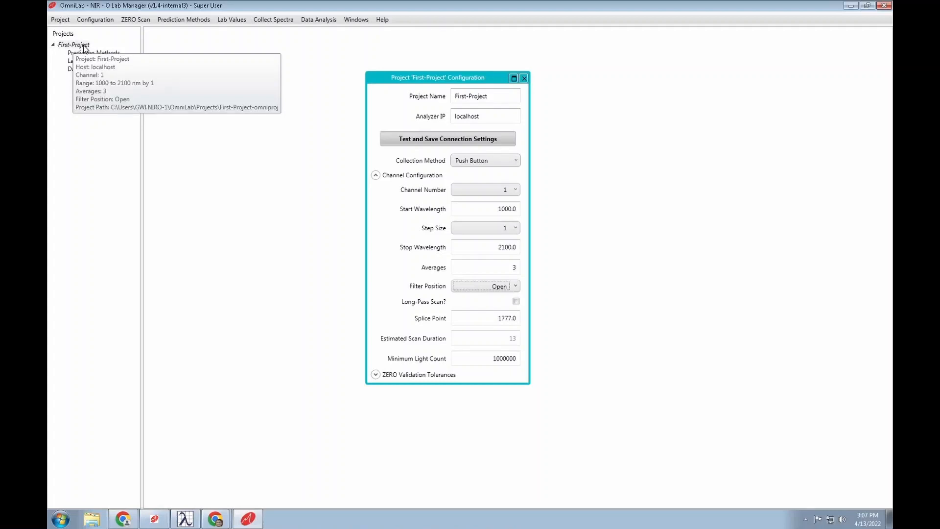
{"action": "left_click", "coordinate": [61, 20]}
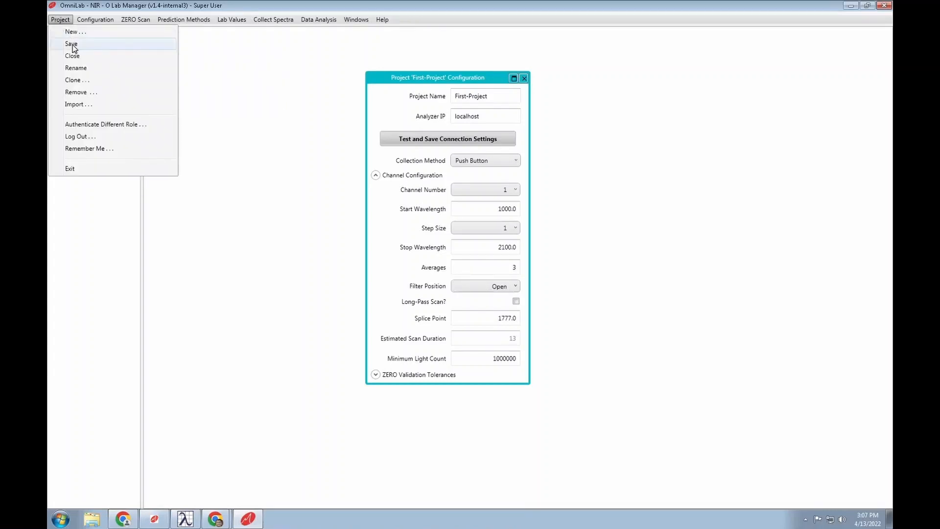
{"action": "left_click", "coordinate": [225, 65]}
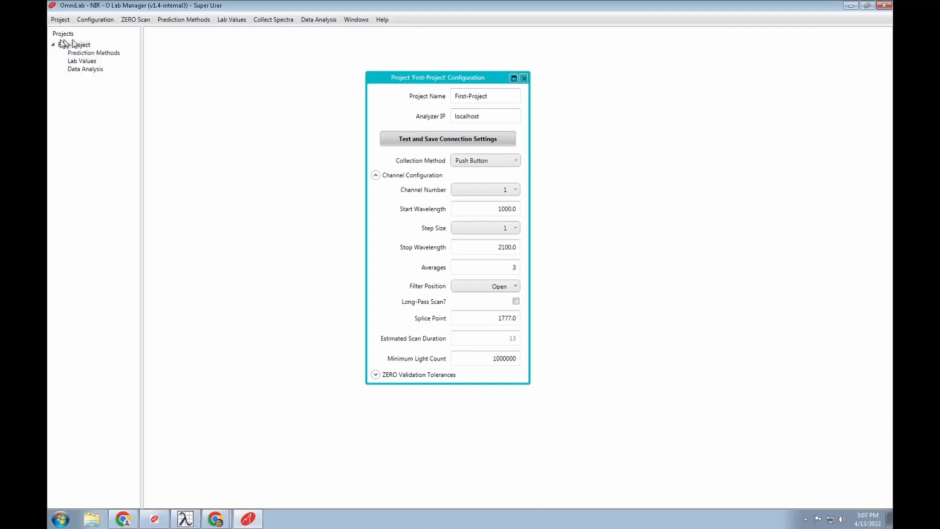
{"action": "mouse_move", "coordinate": [73, 47]}
{"action": "left_click", "coordinate": [524, 79]}
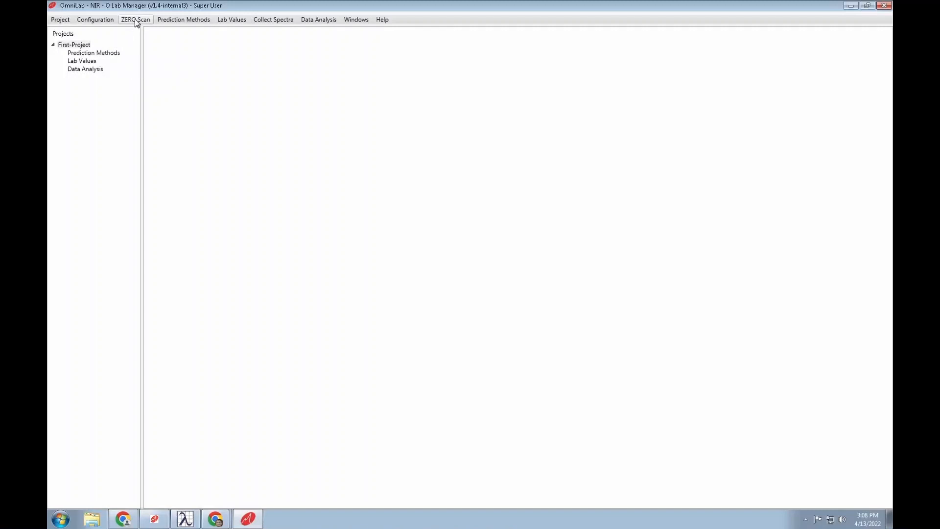
- Add a new prediction method named Au-1600
{"action": "left_click", "coordinate": [177, 21]}
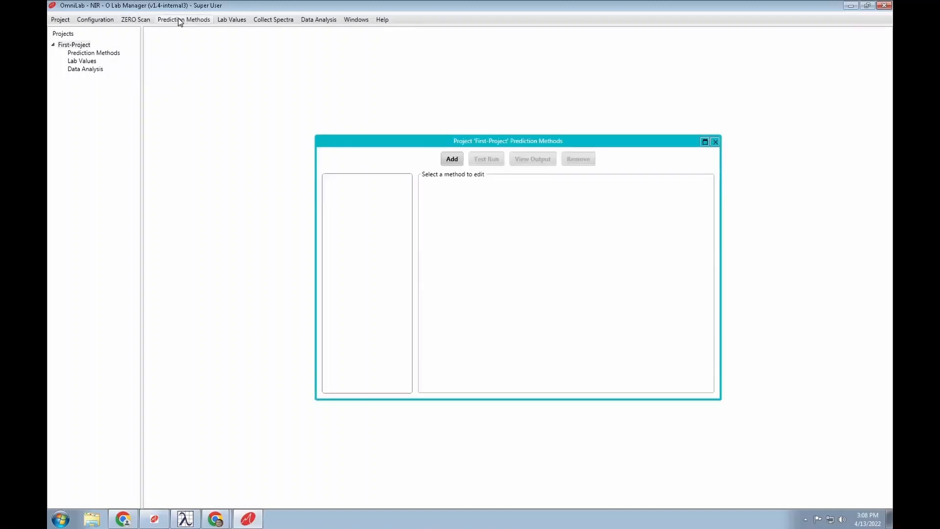
{"action": "left_click", "coordinate": [452, 160]}
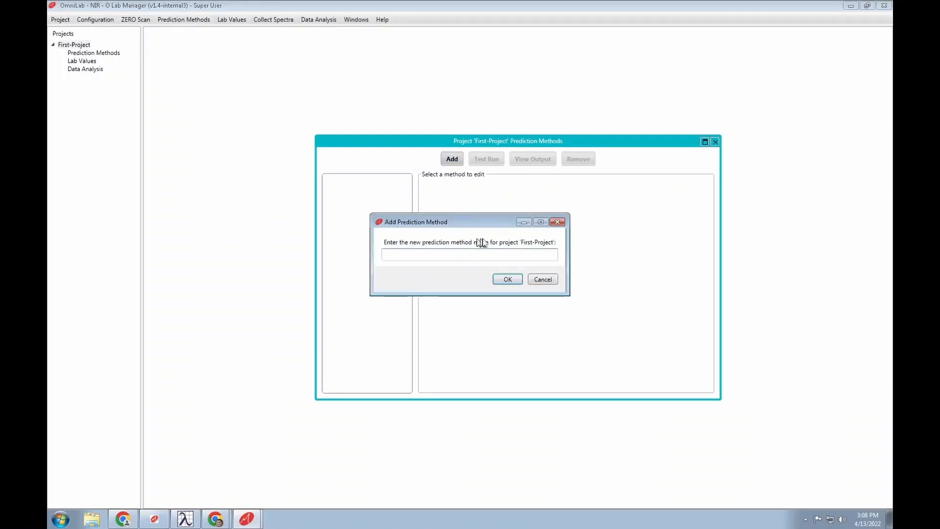
{"action": "type", "text": "Au-1600"}
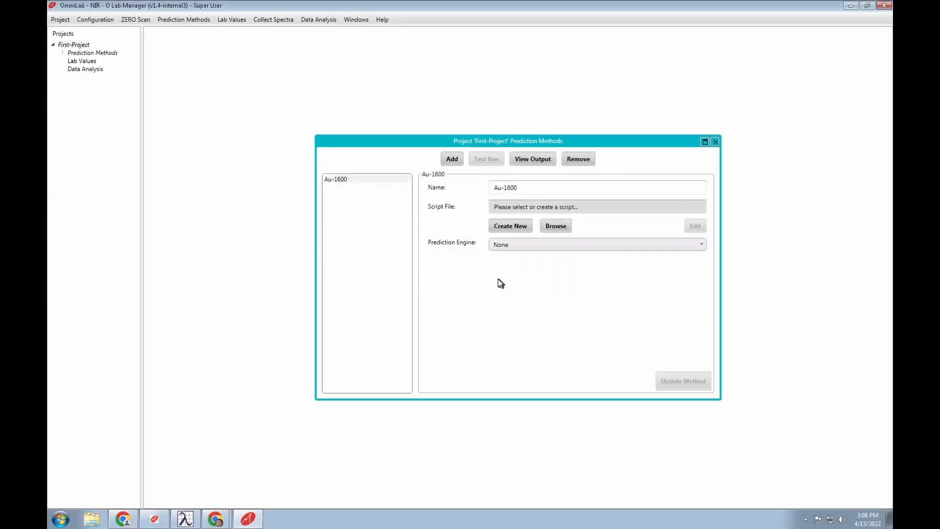
{"action": "left_click", "coordinate": [503, 280]}
- Create the Au-1600.py script for the method and save it in First-Project
{"action": "left_click", "coordinate": [559, 225]}
{"action": "left_click", "coordinate": [502, 225]}
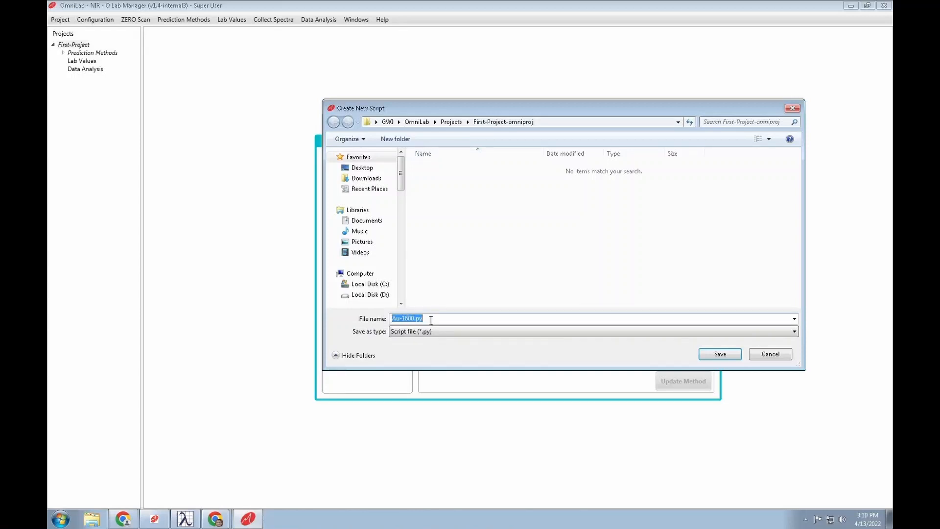
{"action": "left_click", "coordinate": [705, 357]}
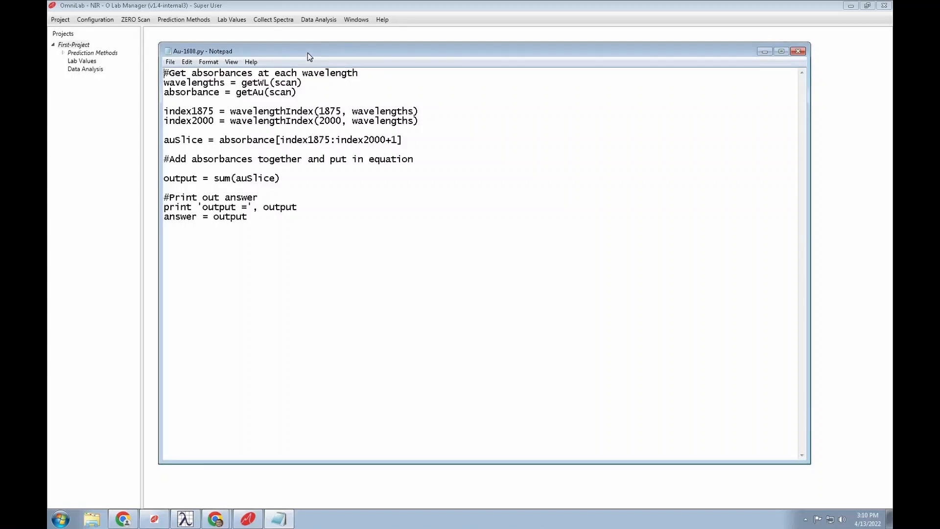
- Check that the preferred text editor is notepad and cancel without changes
{"action": "left_click", "coordinate": [355, 21]}
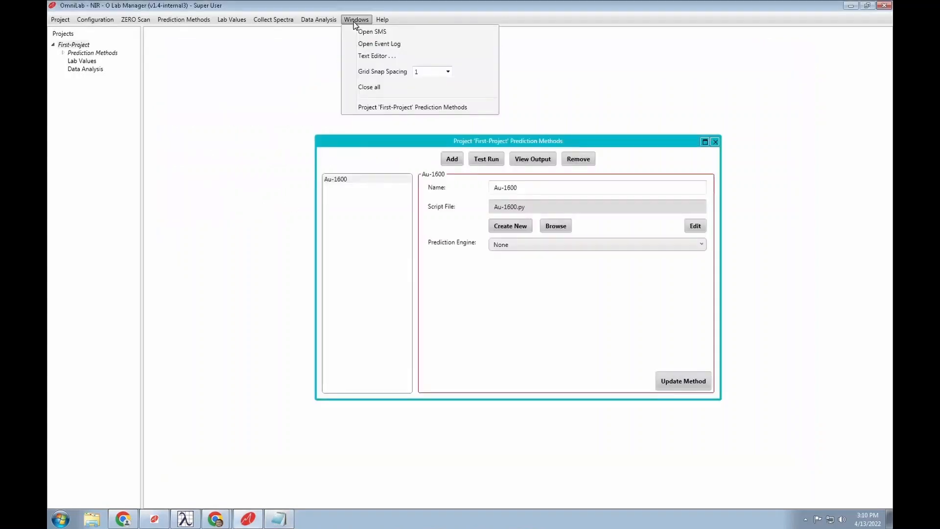
{"action": "left_click", "coordinate": [354, 20]}
{"action": "left_click", "coordinate": [356, 20]}
{"action": "left_click", "coordinate": [372, 55]}
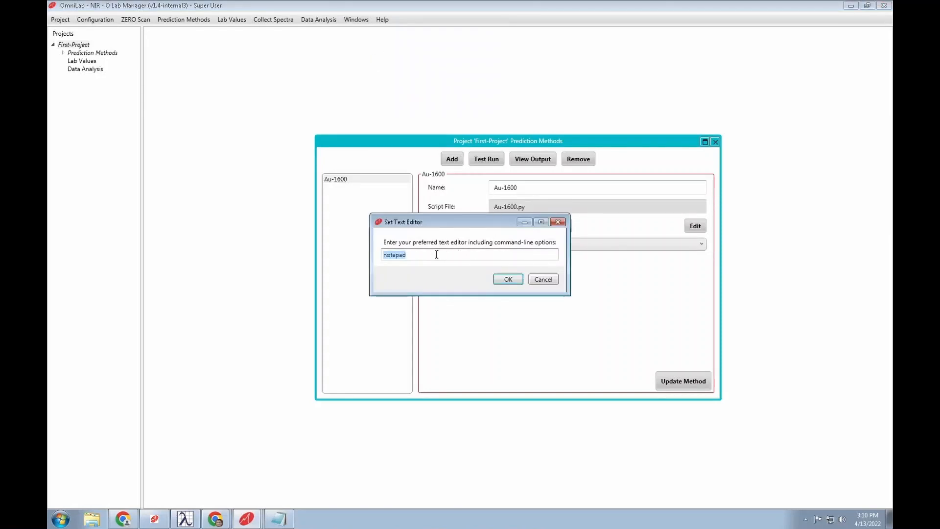
{"action": "left_click", "coordinate": [543, 280]}
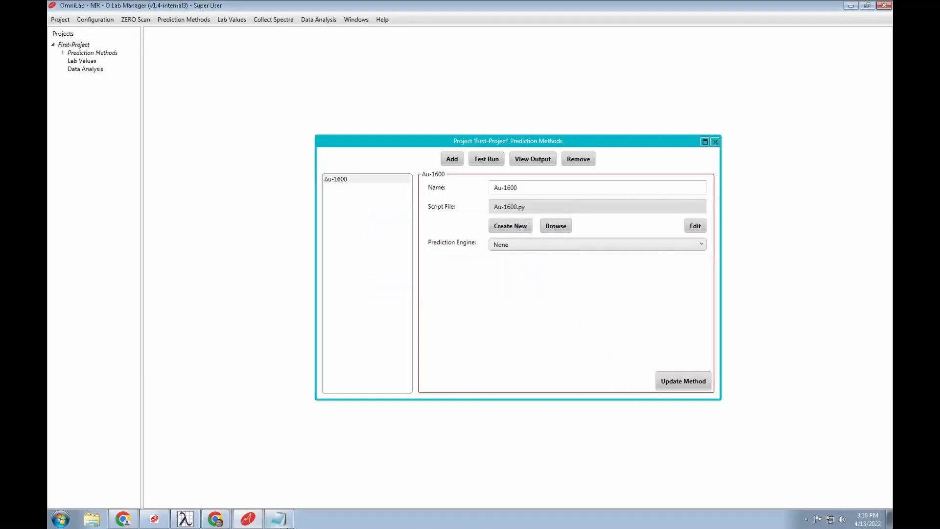
- Replace the template code with answer = getAbsorbanceAt(scan, 1600)
{"action": "left_click", "coordinate": [283, 519]}
{"action": "left_click_drag", "start_coordinate": [166, 74], "coordinate": [336, 224]}
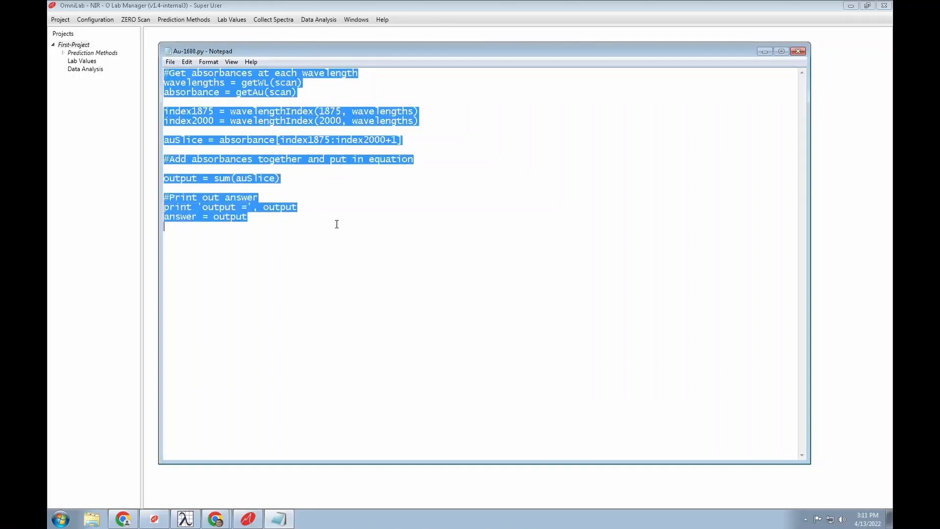
{"action": "key", "text": "Delete"}
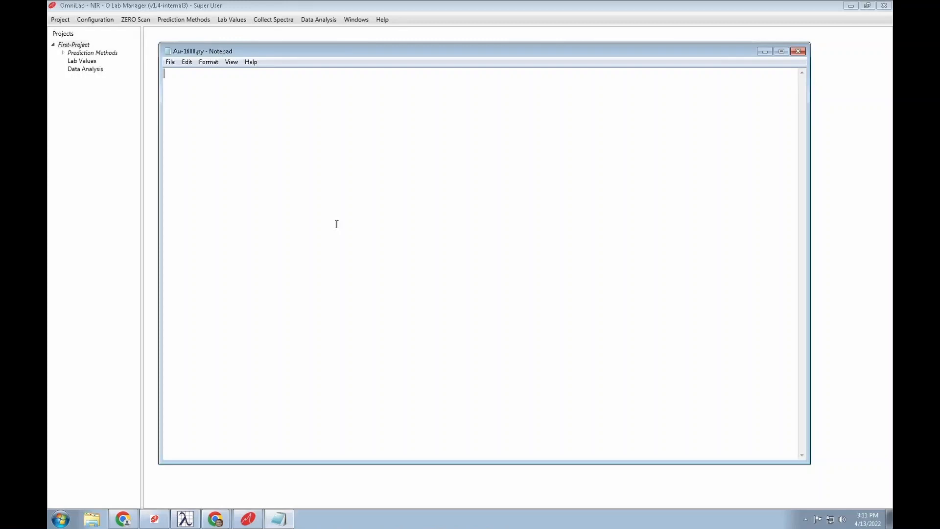
{"action": "type", "text": "answer = getAbsorbanceAt(scan,"}
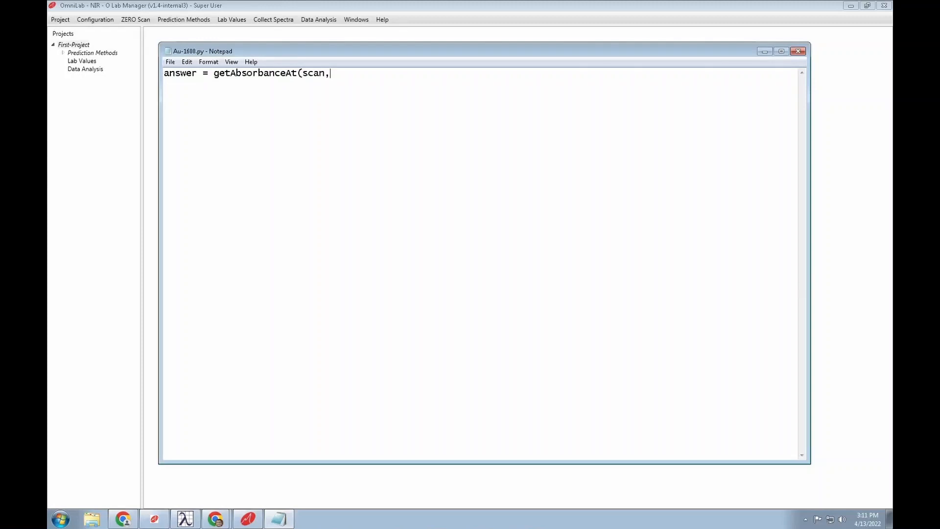
{"action": "type", "text": "1600)"}
- Highlight the scan argument and 1600 wavelength, then save Au-1600.py
{"action": "double_click", "coordinate": [314, 74]}
{"action": "left_click", "coordinate": [338, 73]}
{"action": "left_click_drag", "start_coordinate": [337, 73], "coordinate": [359, 74]}
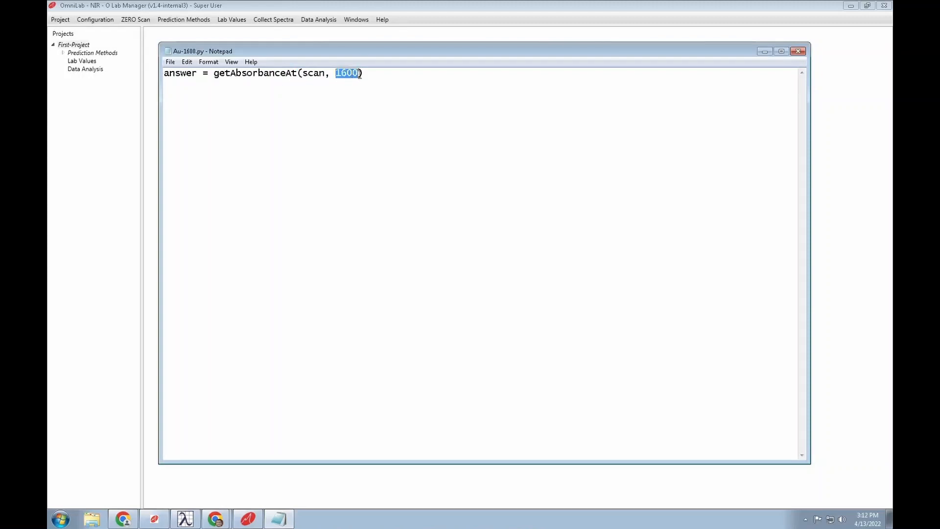
{"action": "left_click", "coordinate": [304, 73]}
{"action": "left_click", "coordinate": [166, 62]}
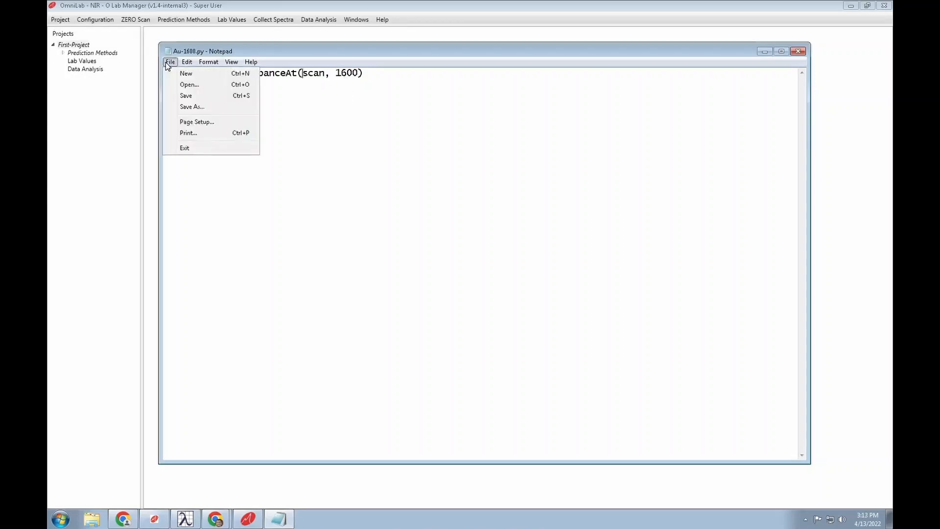
{"action": "left_click", "coordinate": [186, 96]}
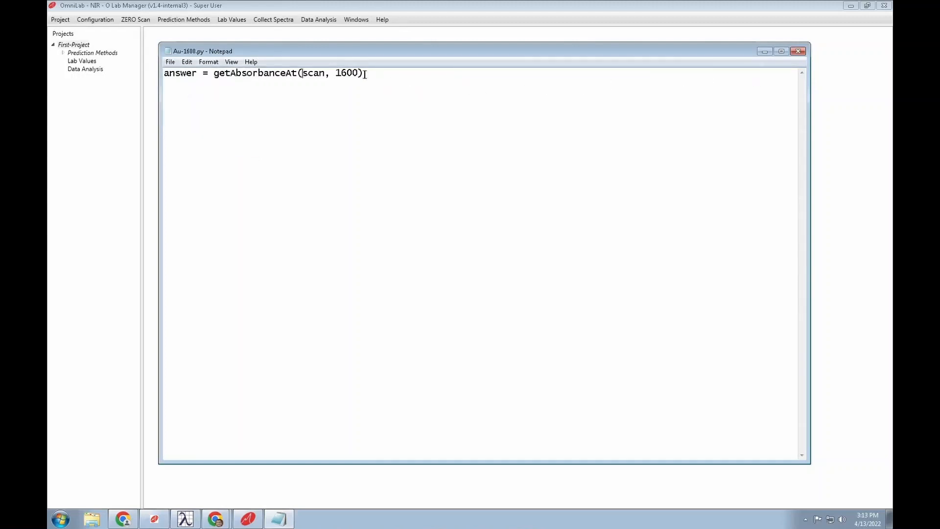
- Close Notepad and test-run Au-1600, getting -0.01574695051658721 with no errors
{"action": "left_click", "coordinate": [797, 51]}
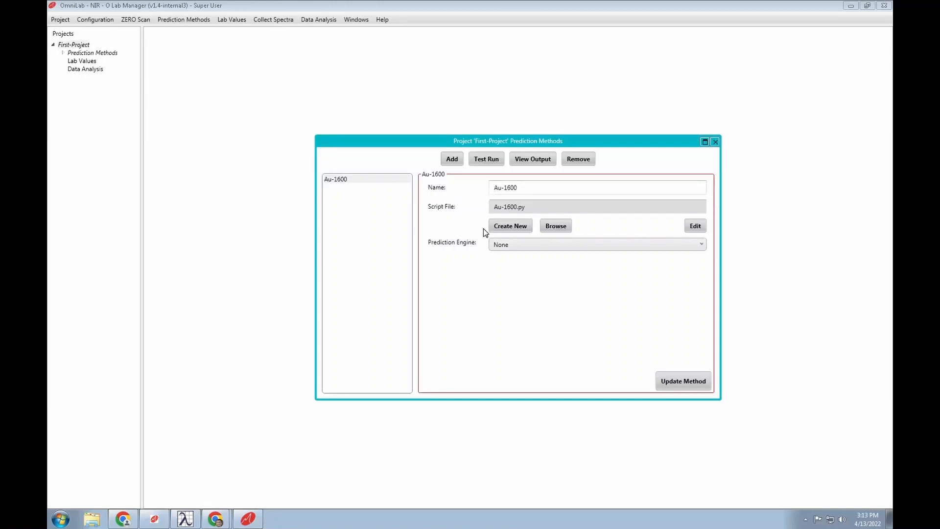
{"action": "left_click", "coordinate": [489, 163]}
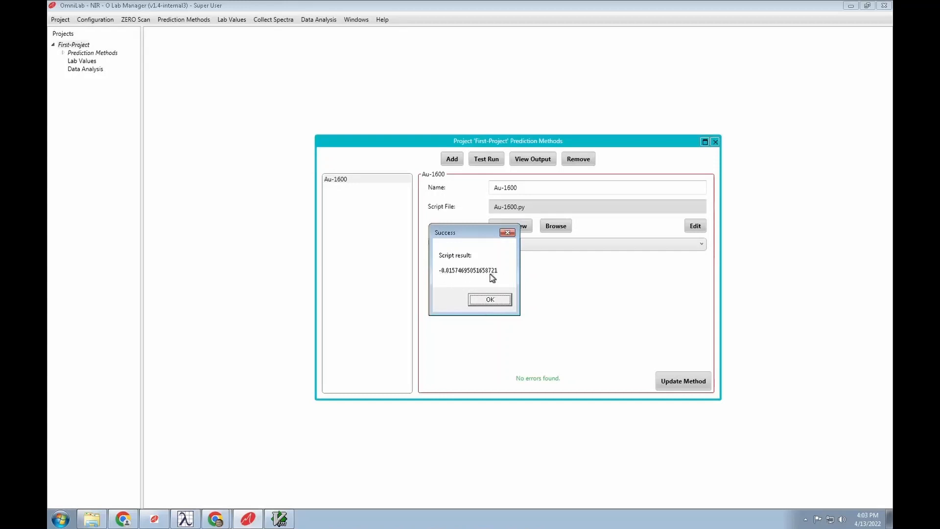
{"action": "key", "text": "Return"}
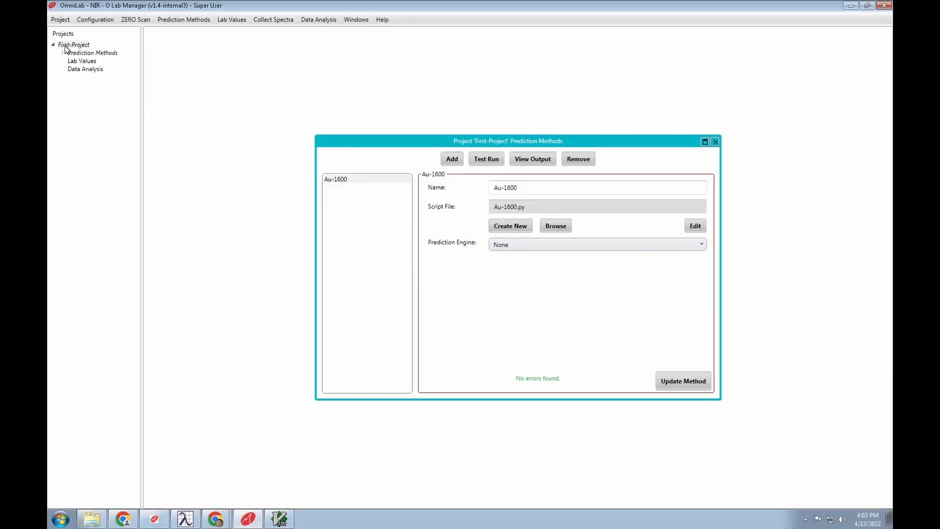
- Apply the Au-1600 method changes, save First-Project from its context menu, and close Prediction Methods
{"action": "mouse_move", "coordinate": [79, 48]}
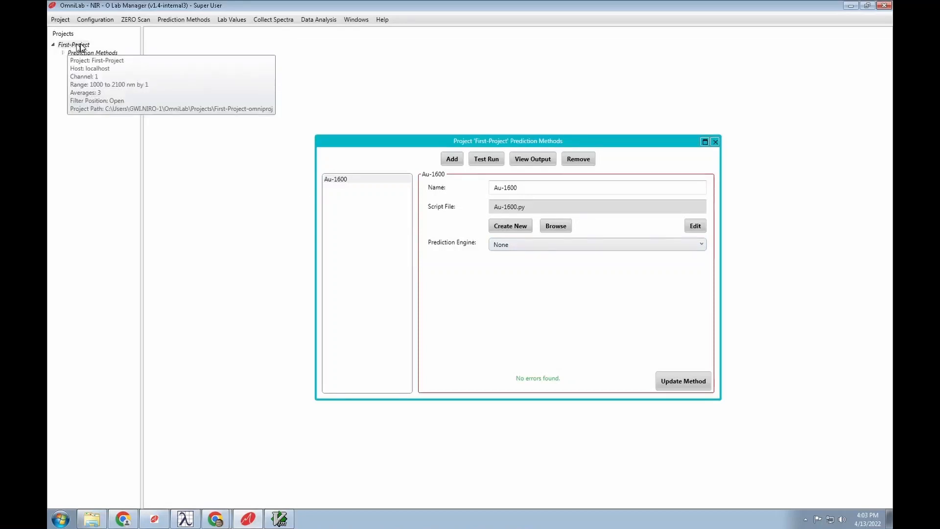
{"action": "left_click", "coordinate": [672, 381]}
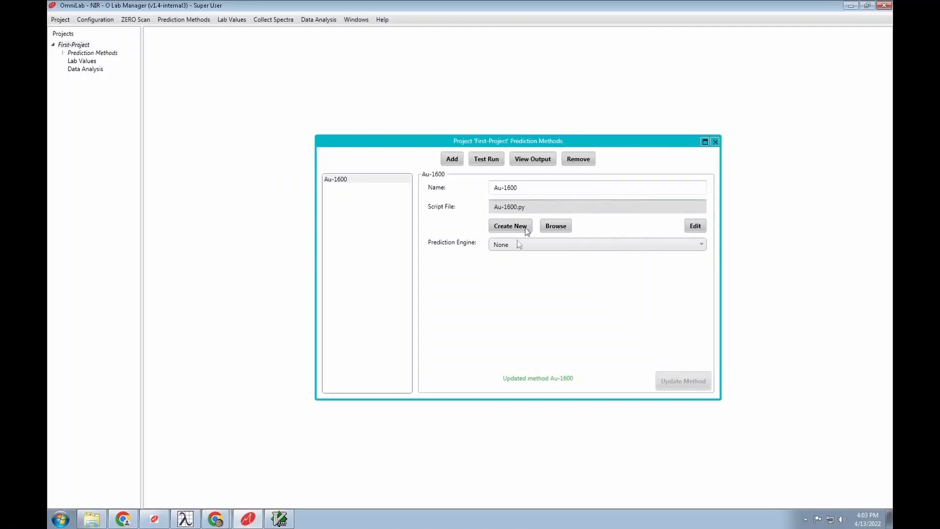
{"action": "right_click", "coordinate": [70, 46]}
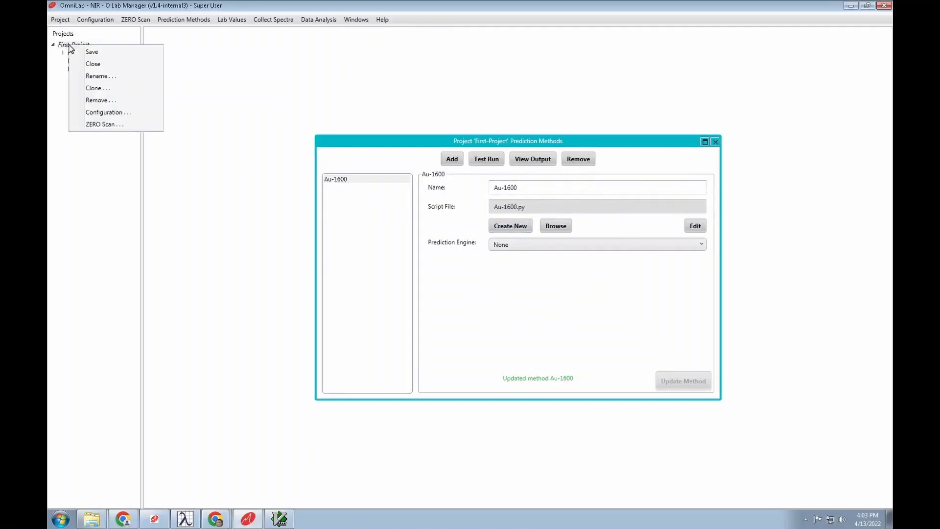
{"action": "left_click", "coordinate": [97, 52]}
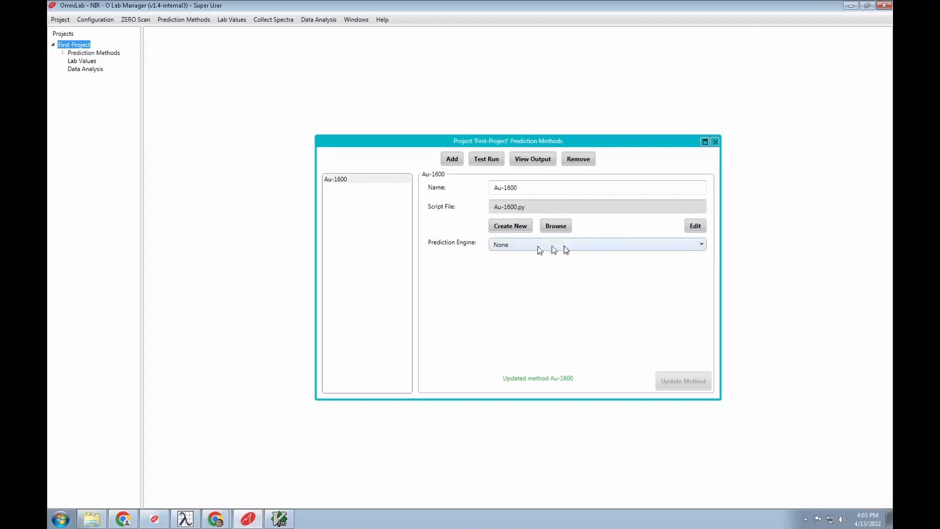
{"action": "left_click", "coordinate": [715, 142]}
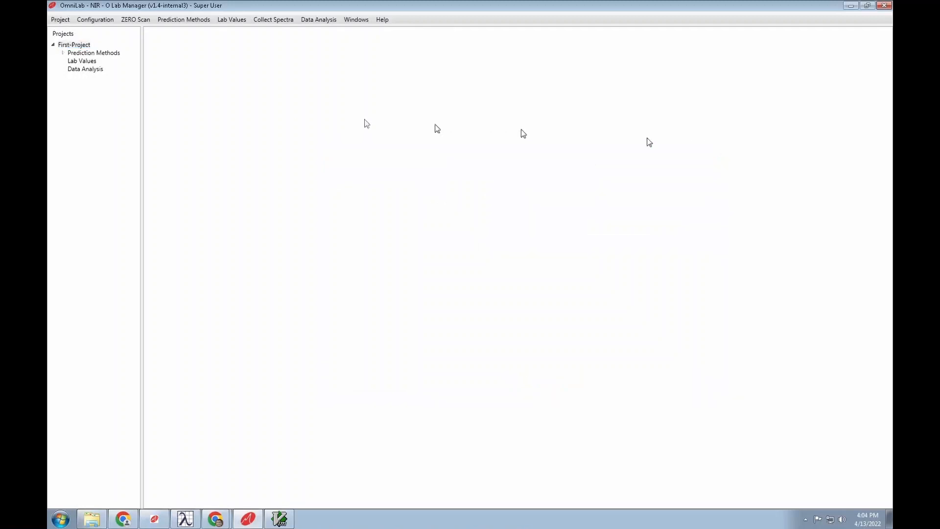
- Add labValue1 under Lab Values, then reselect First-Project in the tree
{"action": "double_click", "coordinate": [81, 61]}
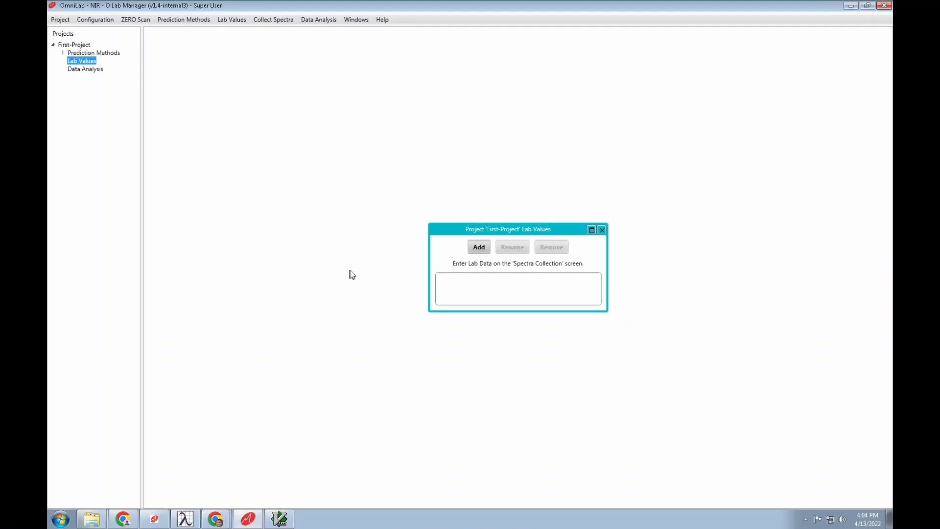
{"action": "left_click", "coordinate": [481, 250]}
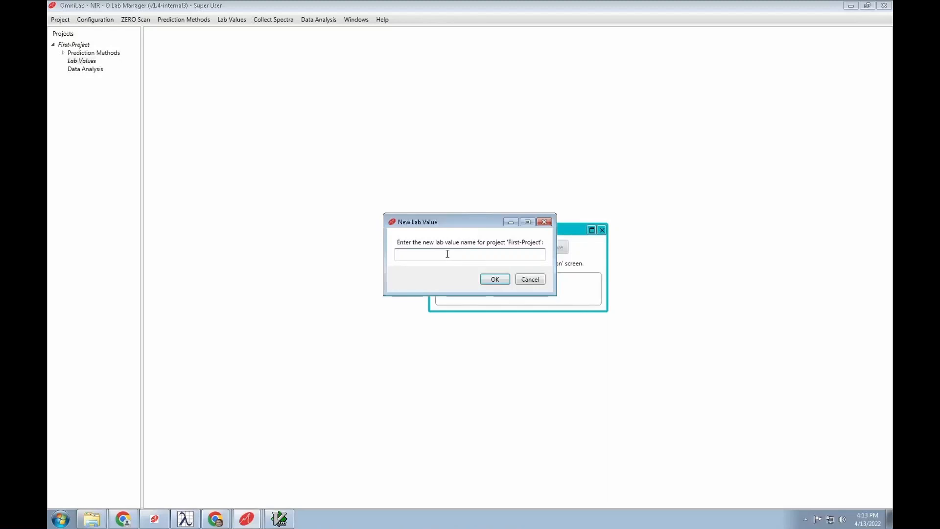
{"action": "type", "text": "labValue1"}
{"action": "key", "text": "Return"}
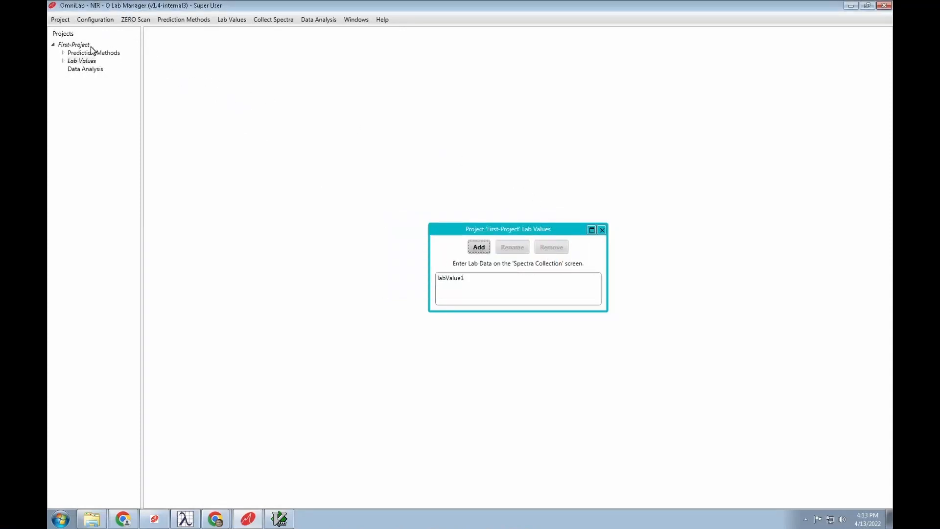
{"action": "mouse_move", "coordinate": [84, 49]}
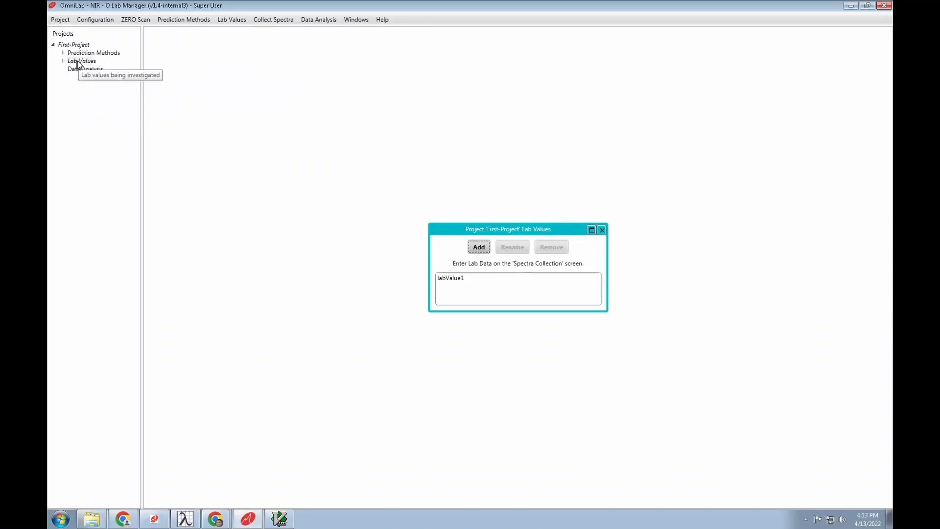
{"action": "left_click", "coordinate": [77, 46]}
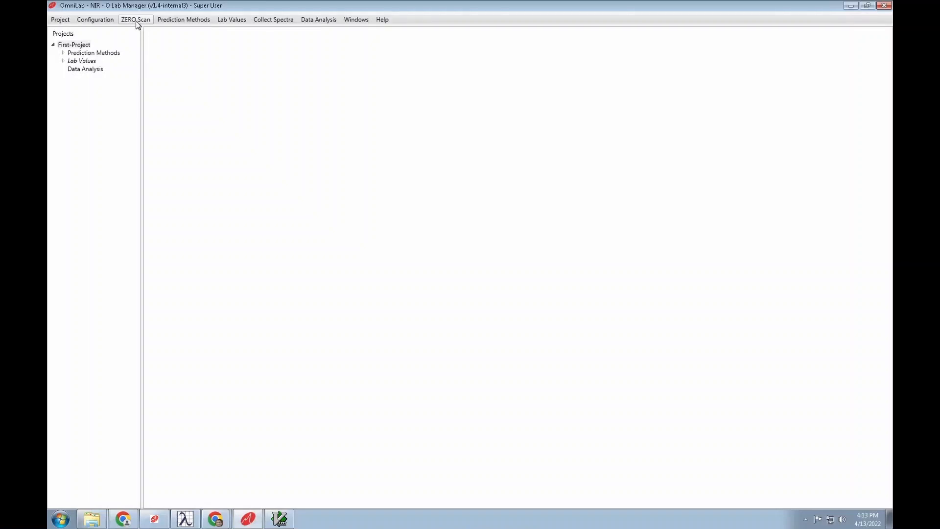
- Collect a new candidate ZERO scan for First-Project with wavelength validation turned off
{"action": "left_click", "coordinate": [137, 21]}
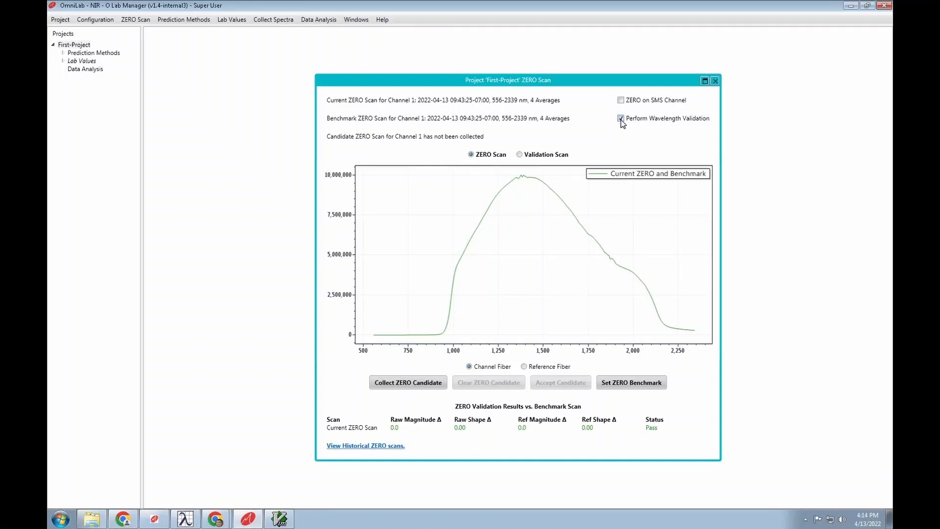
{"action": "left_click", "coordinate": [621, 118]}
{"action": "left_click", "coordinate": [396, 381]}
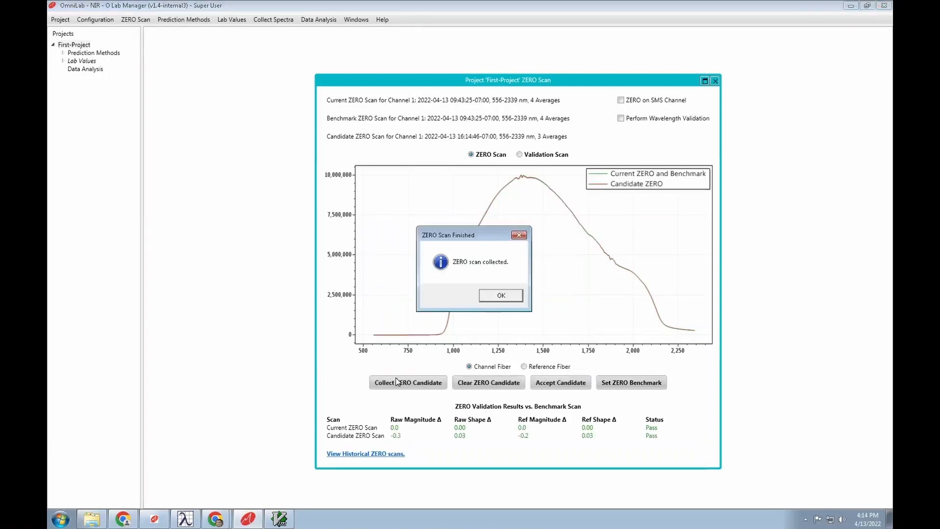
{"action": "left_click", "coordinate": [501, 294]}
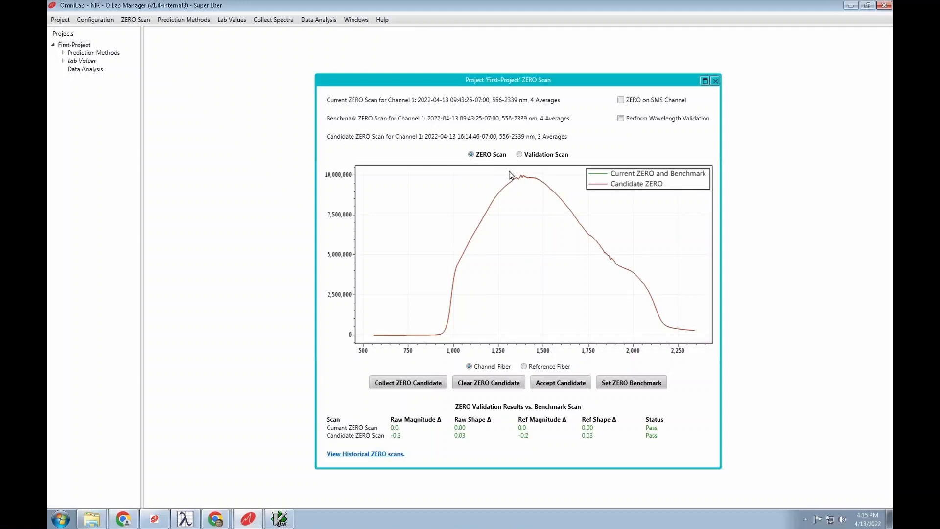
- Zoom in on the candidate's peak, reset the plot, then accept the candidate as the current ZERO
{"action": "left_click_drag", "start_coordinate": [509, 175], "coordinate": [554, 189]}
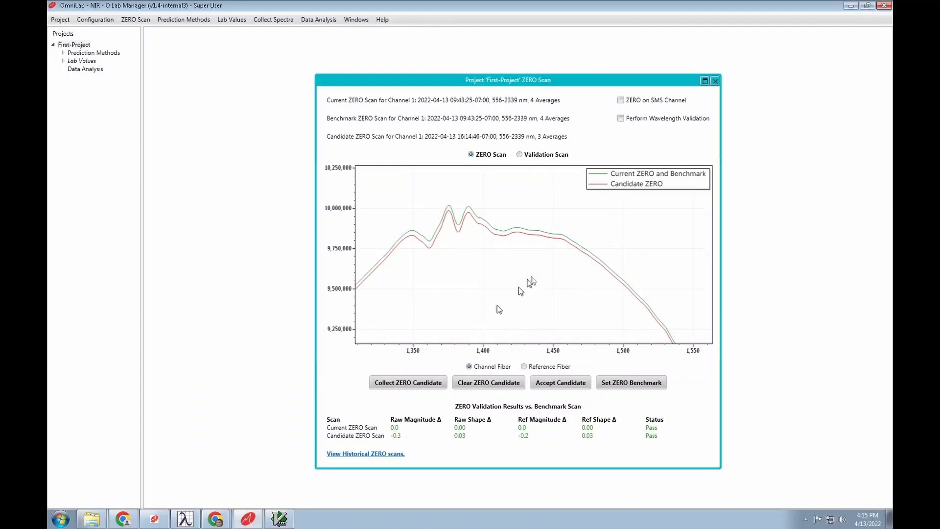
{"action": "double_click", "coordinate": [533, 271]}
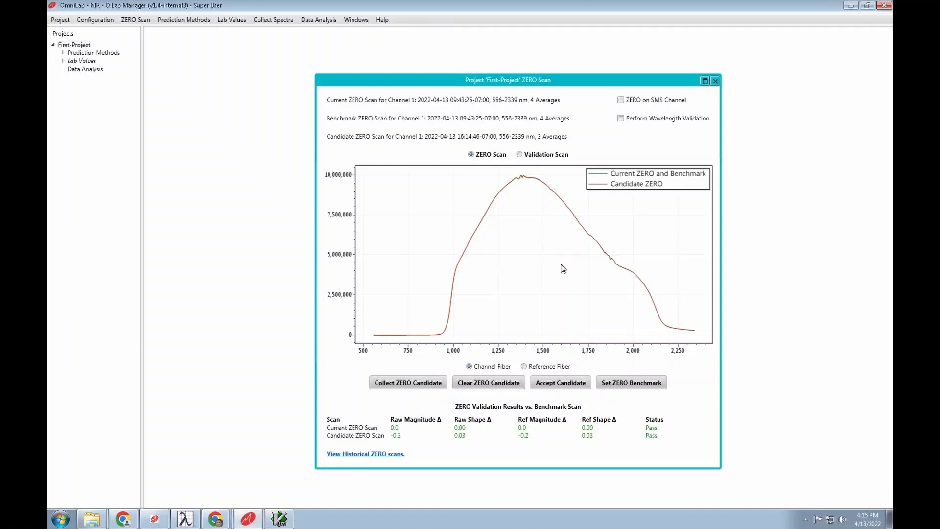
{"action": "left_click", "coordinate": [557, 382]}
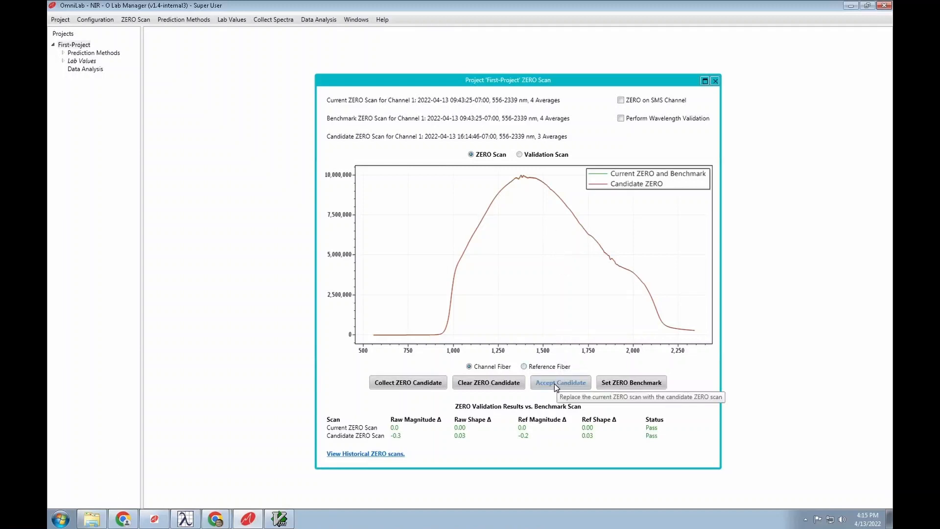
{"action": "left_click", "coordinate": [554, 383]}
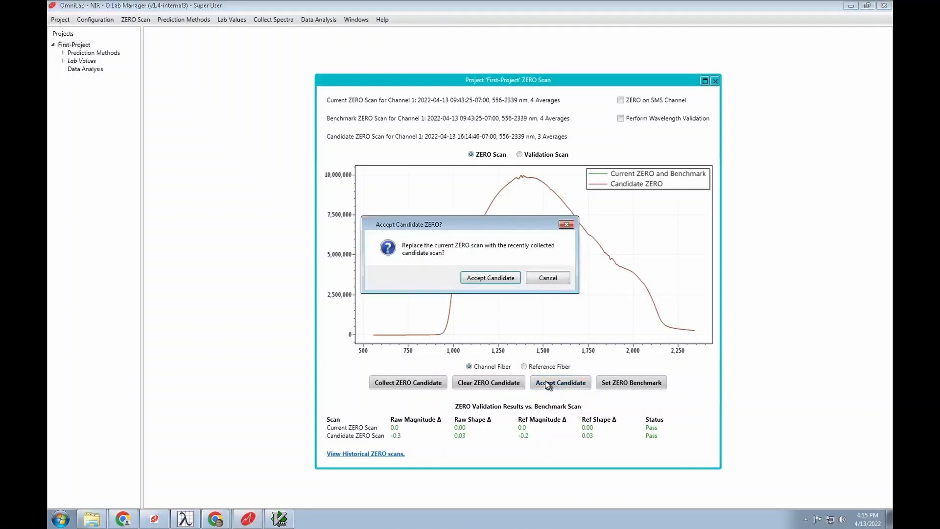
{"action": "left_click", "coordinate": [481, 279]}
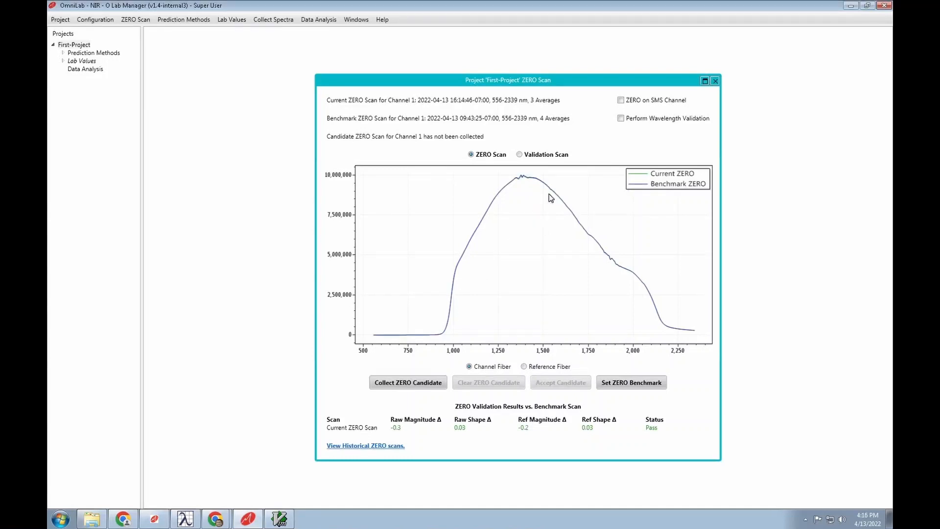
- Collect two spectra in the Spectra Collection window, hiding the plot legend between scans
{"action": "left_click", "coordinate": [714, 81]}
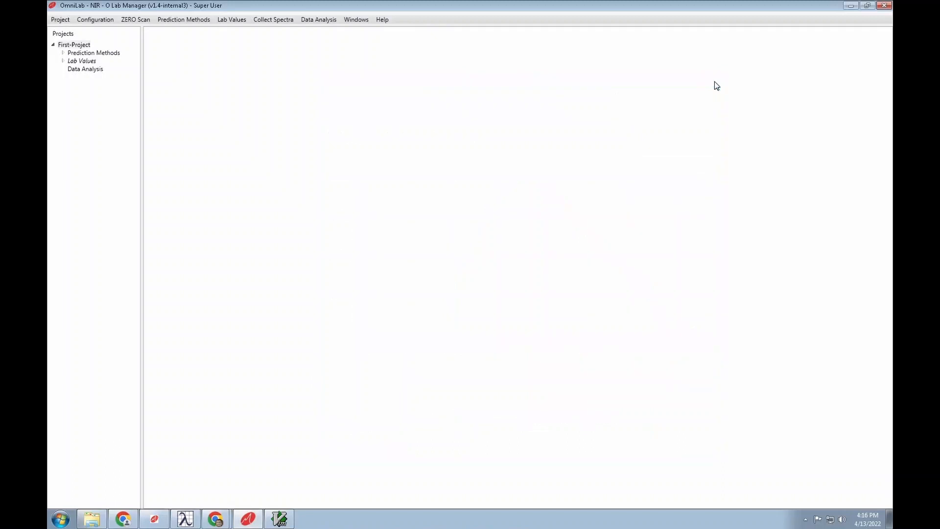
{"action": "left_click", "coordinate": [272, 22]}
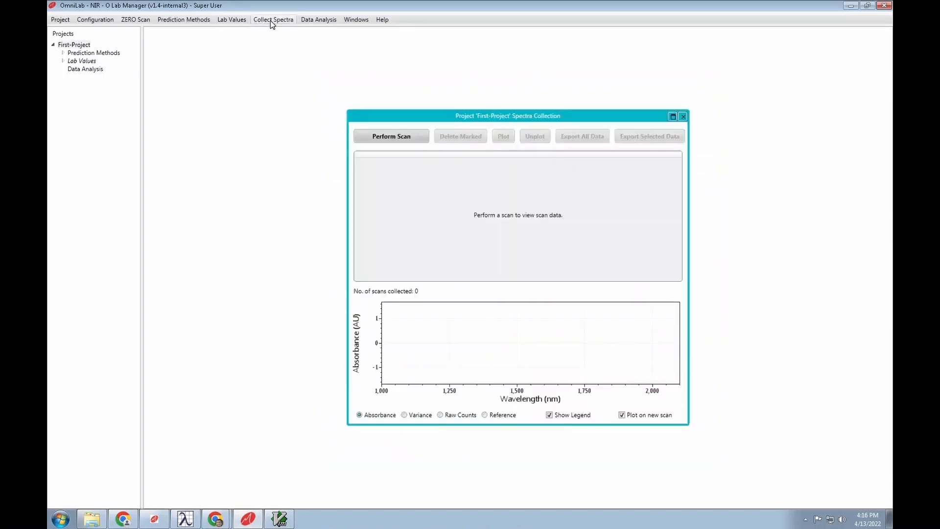
{"action": "left_click", "coordinate": [393, 136]}
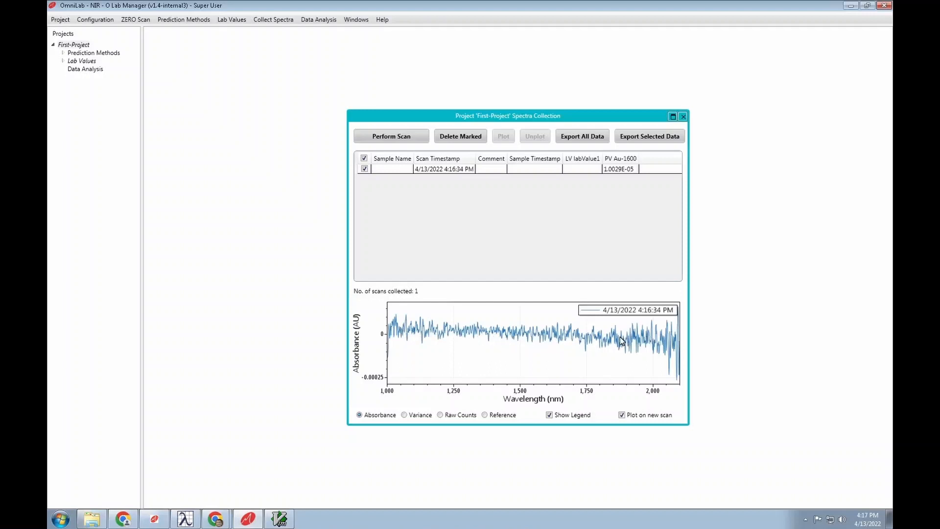
{"action": "left_click", "coordinate": [549, 415]}
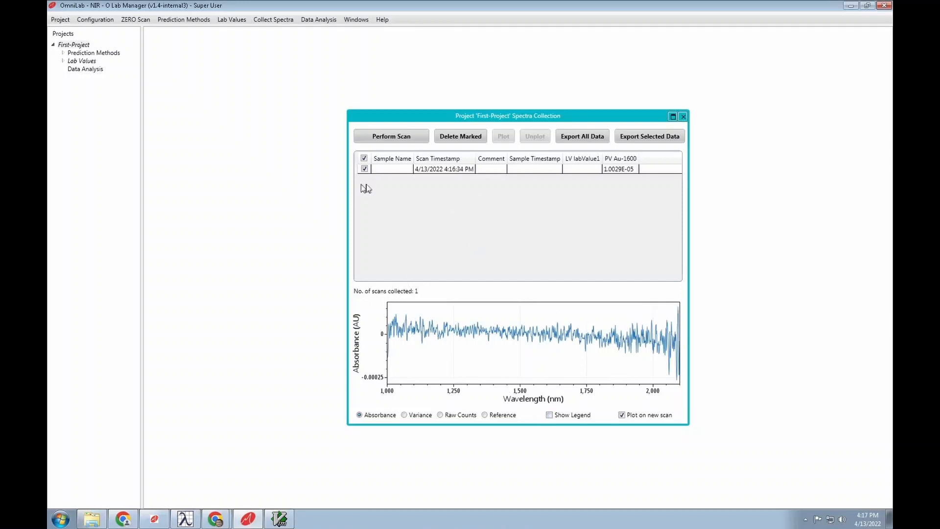
{"action": "left_click", "coordinate": [382, 135]}
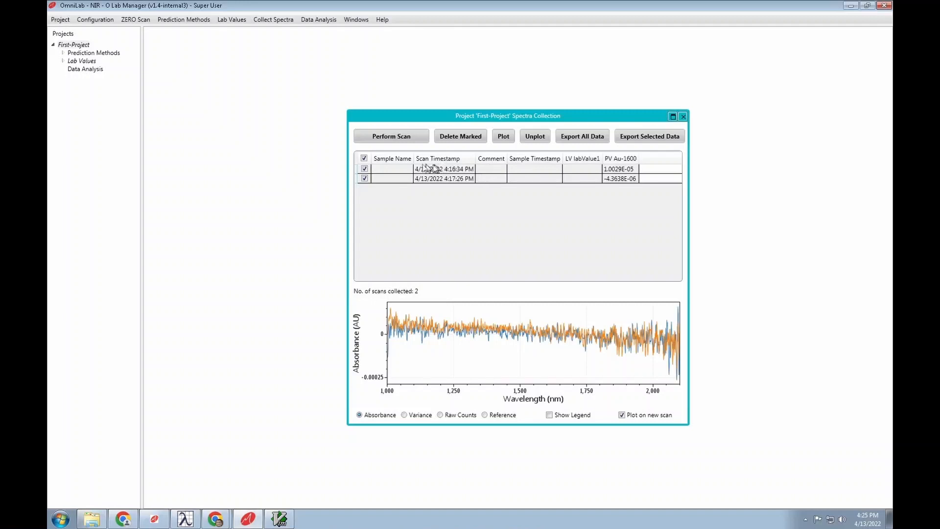
- Name the two scans 'sample 1' and 'sample 2' in the Sample Name column
{"action": "double_click", "coordinate": [385, 169]}
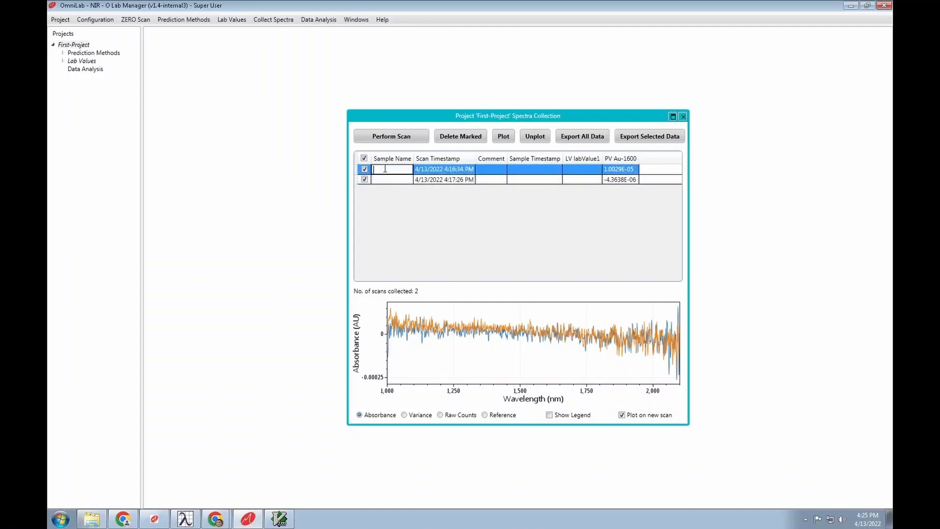
{"action": "type", "text": "sample 1"}
{"action": "key", "text": "Return"}
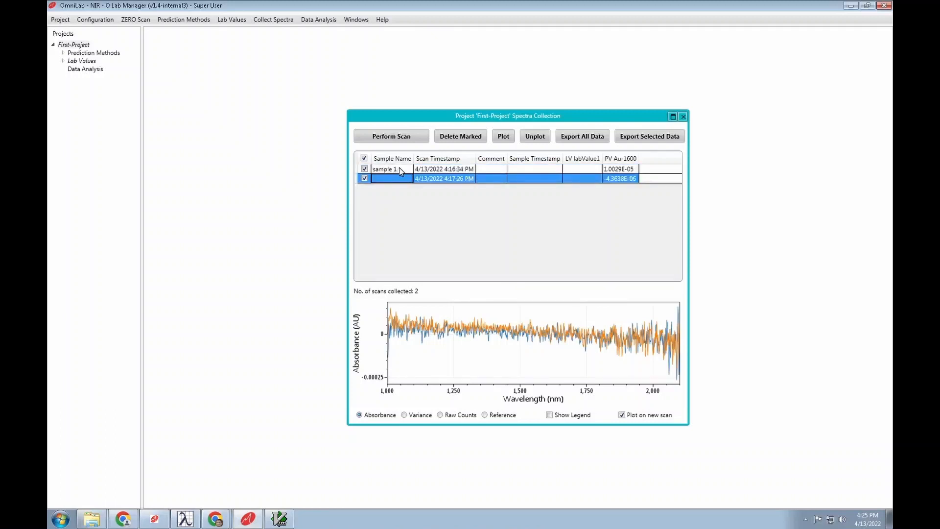
{"action": "double_click", "coordinate": [391, 178]}
{"action": "type", "text": "sample 2"}
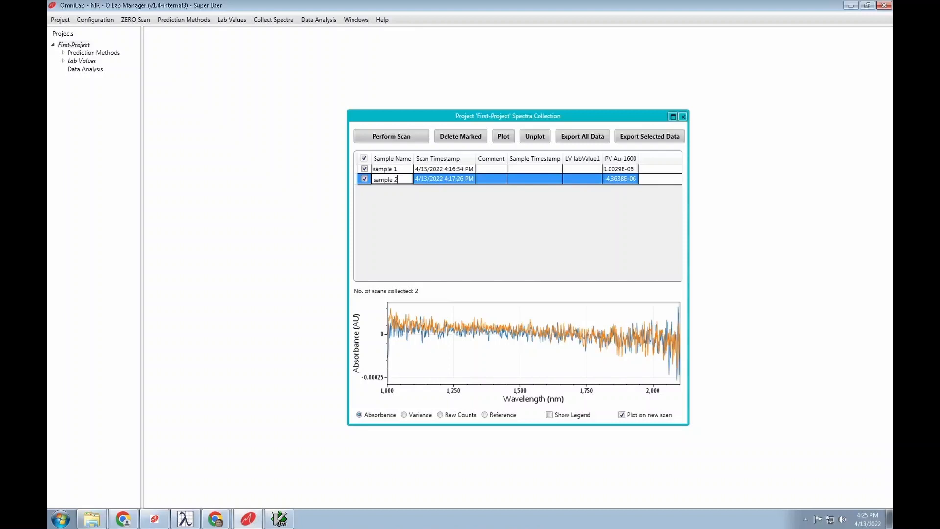
{"action": "left_click", "coordinate": [491, 172]}
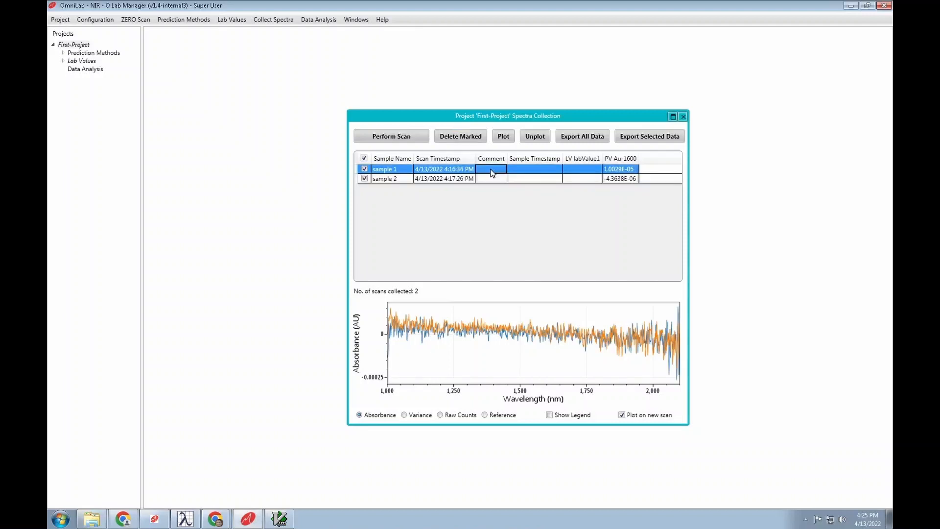
- Add comments 'comment 1' and 'comment 2' to the two scans
{"action": "left_click", "coordinate": [491, 170]}
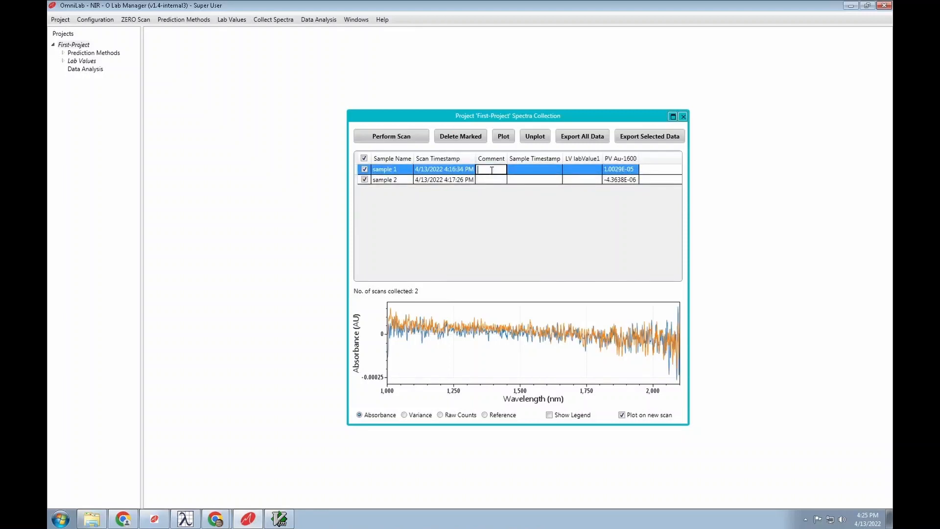
{"action": "type", "text": "comment 1"}
{"action": "key", "text": "Return"}
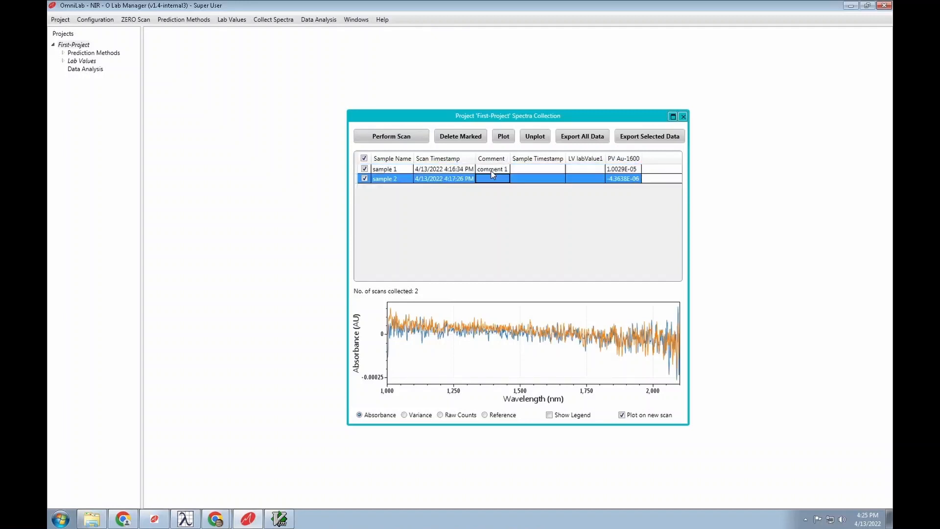
{"action": "left_click", "coordinate": [490, 179]}
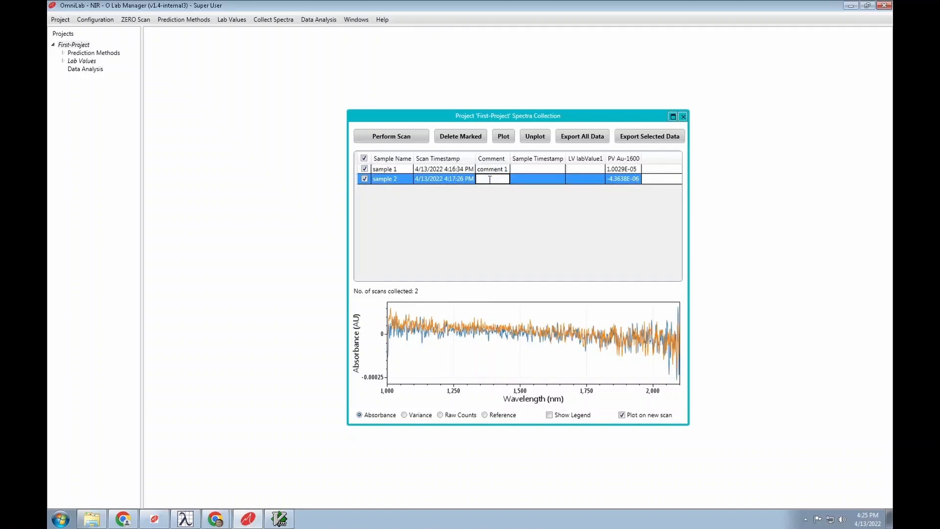
{"action": "type", "text": "comment 2"}
{"action": "key", "text": "Return"}
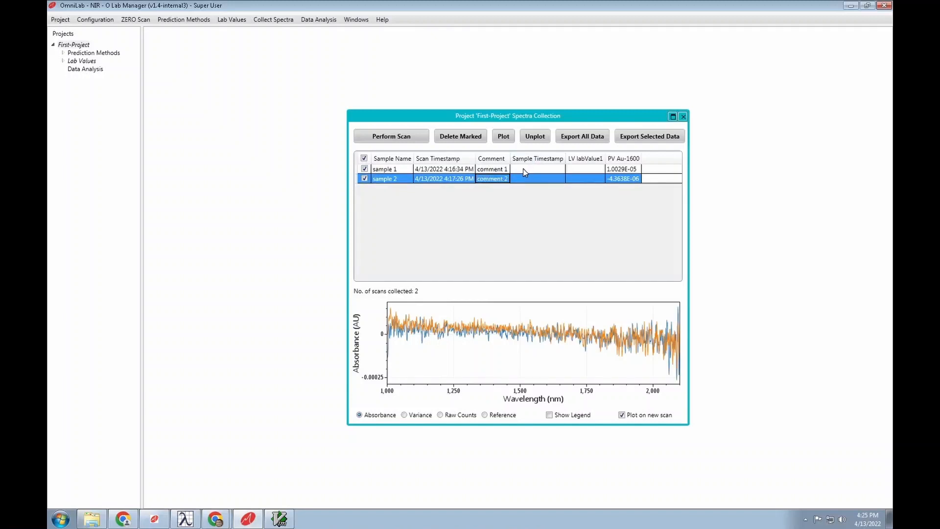
- Enter labValue1 123.456 for sample 1
{"action": "left_click", "coordinate": [529, 169]}
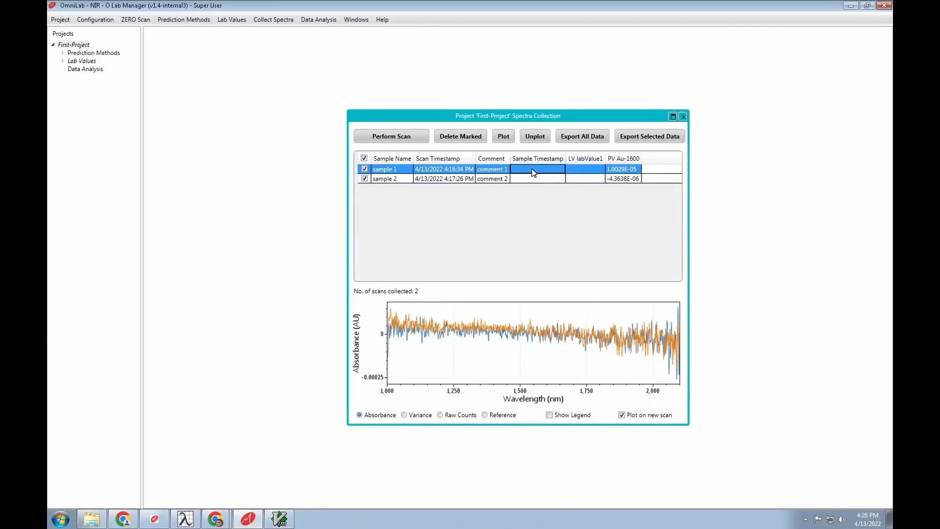
{"action": "double_click", "coordinate": [583, 168]}
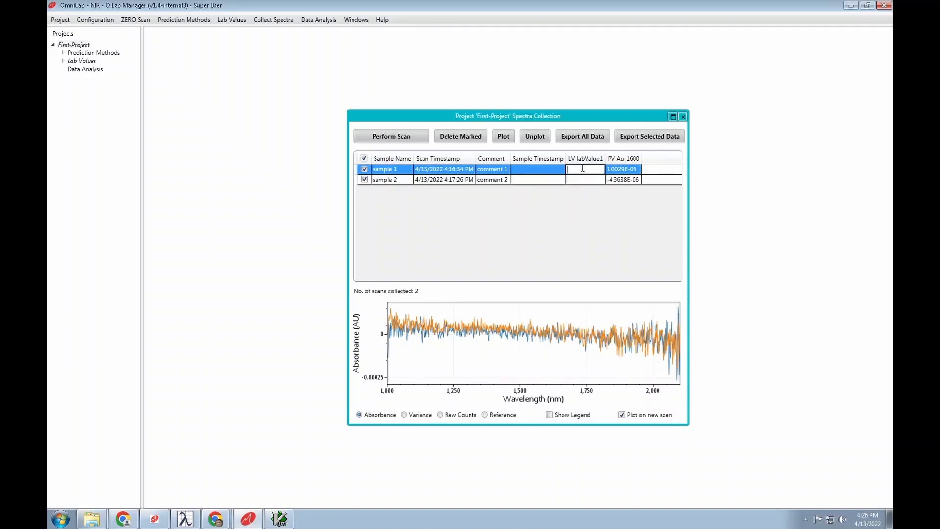
{"action": "type", "text": "123.456"}
{"action": "key", "text": "Return"}
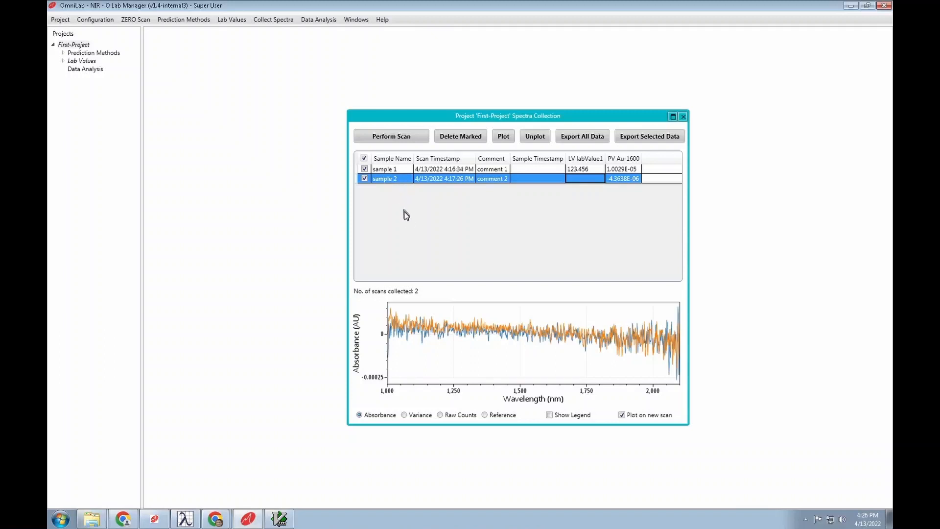
- Save all scan data in Guided Wave JSON format as scans.gwj, confirming the overwrite
{"action": "left_click", "coordinate": [581, 140]}
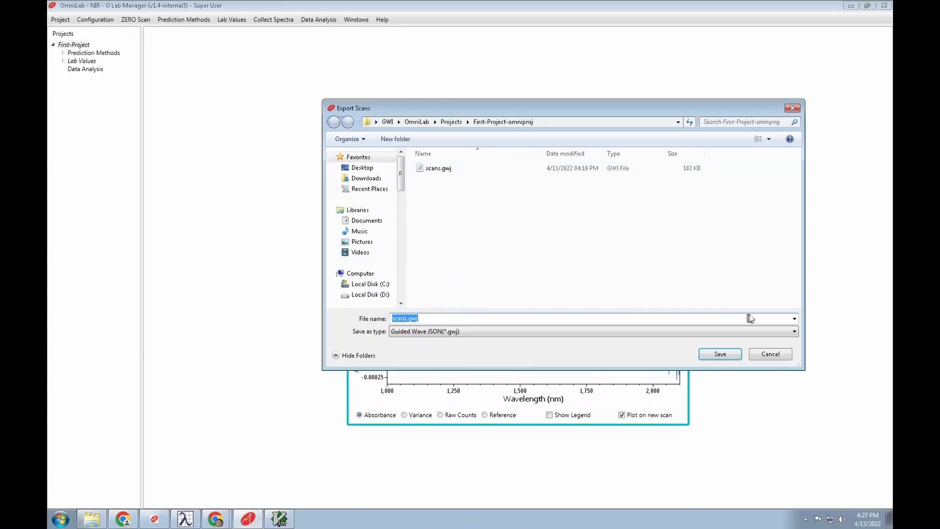
{"action": "left_click", "coordinate": [792, 332]}
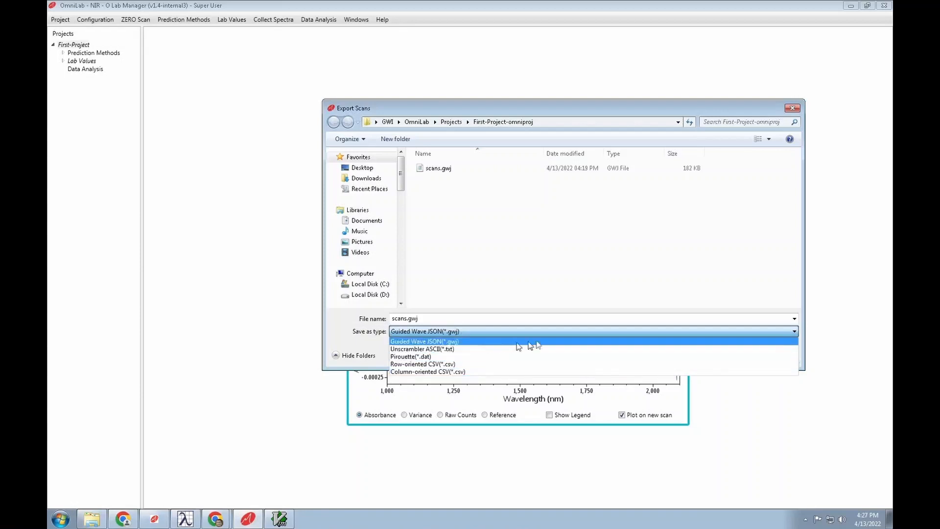
{"action": "left_click", "coordinate": [474, 333]}
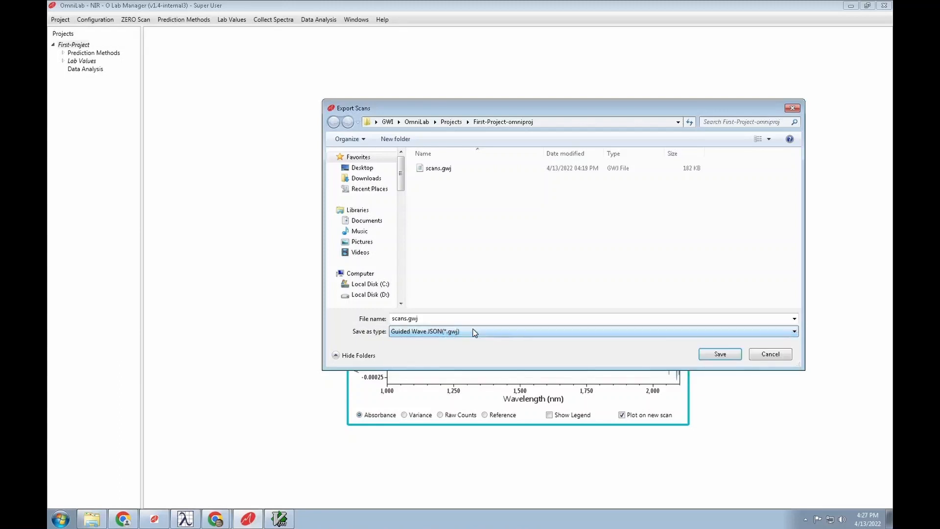
{"action": "left_click", "coordinate": [722, 355]}
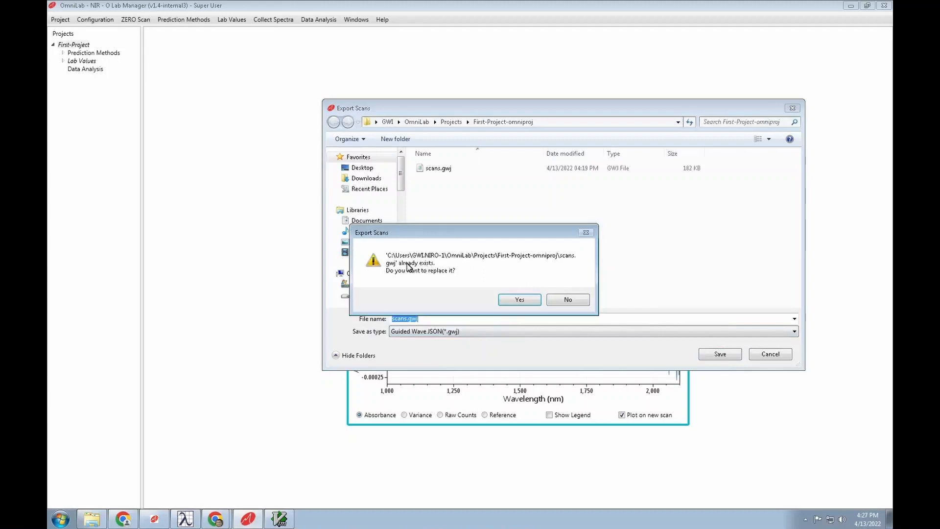
{"action": "left_click", "coordinate": [518, 301]}
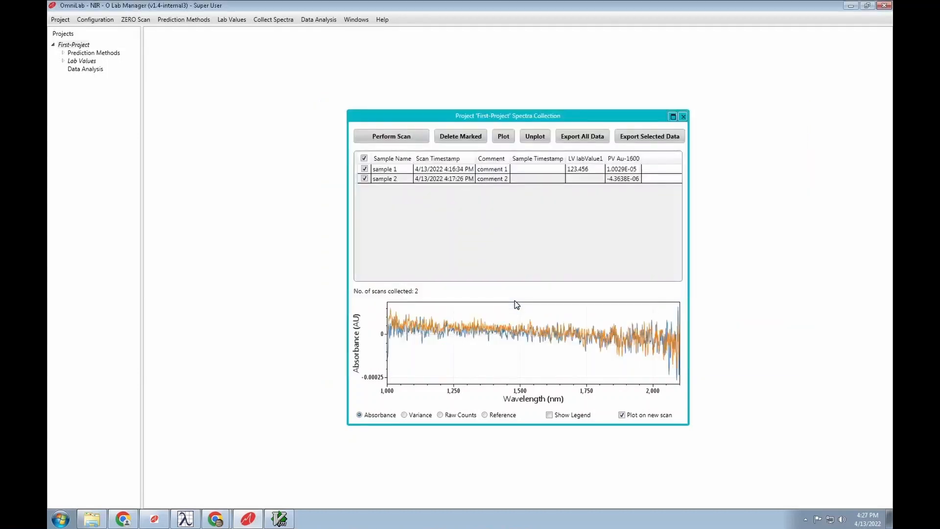